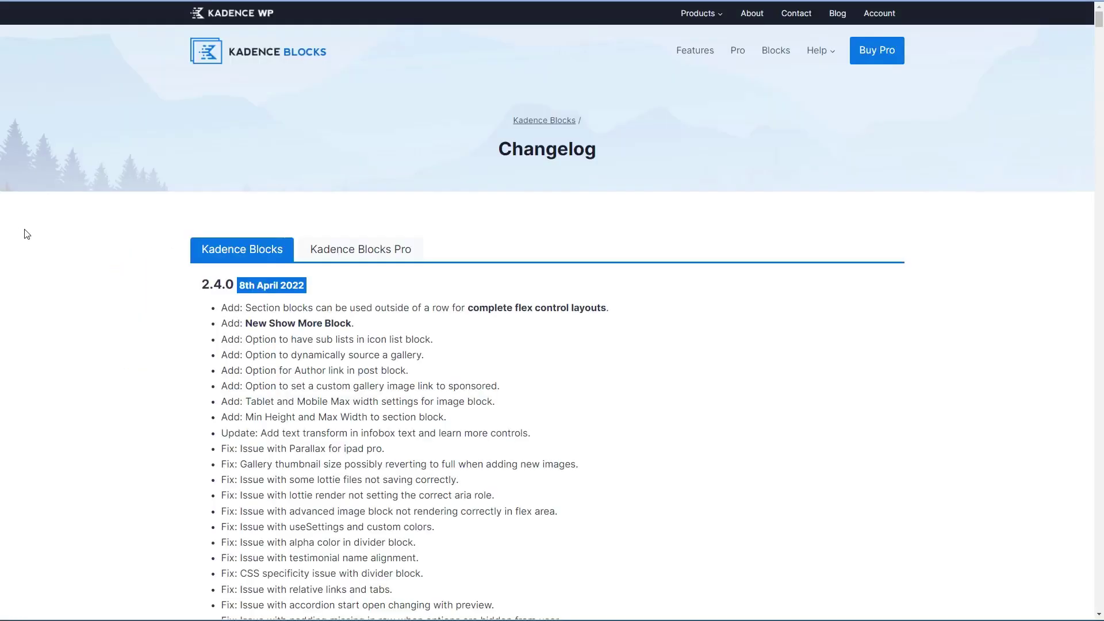
# Step: Browse the Kadence Blocks and Kadence Blocks Pro changelogs
pyautogui.scroll(-2, 27, 234)
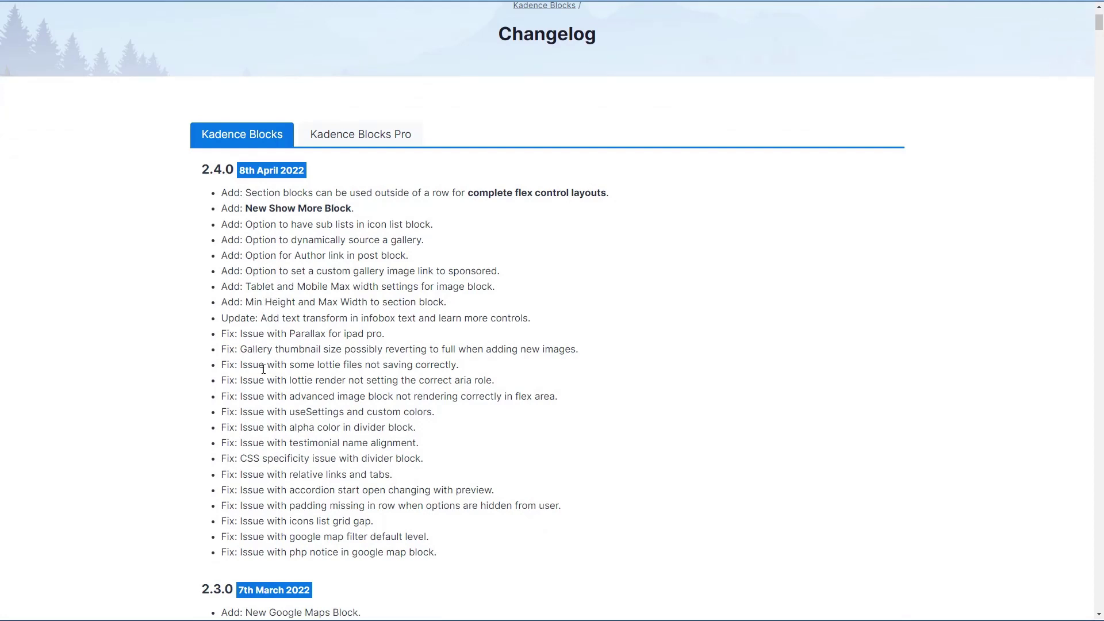
pyautogui.click(371, 137)
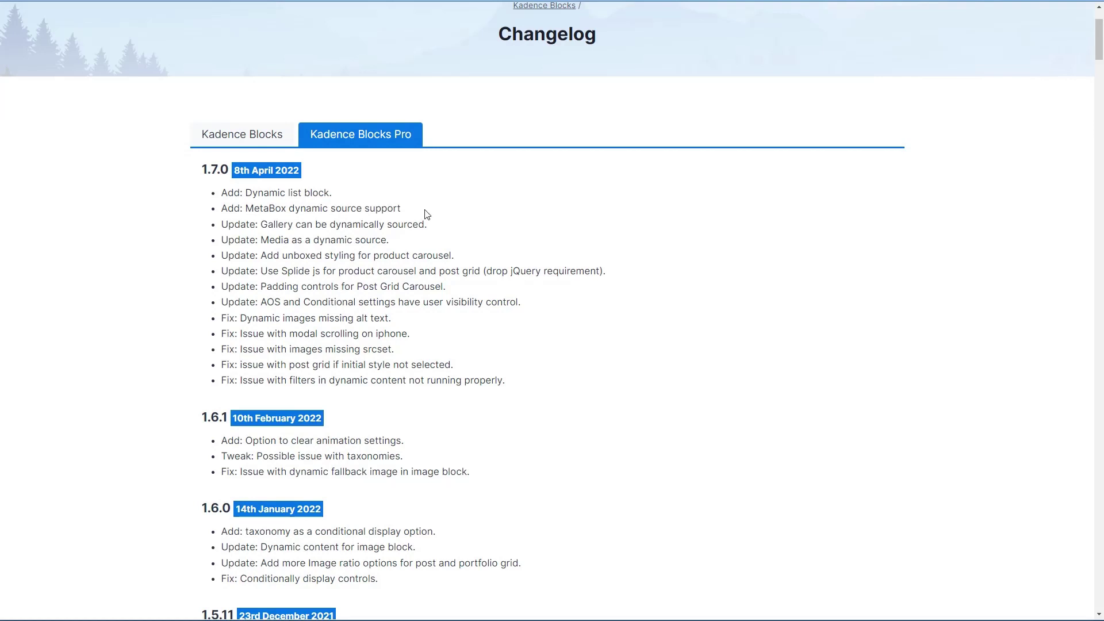
pyautogui.click(244, 142)
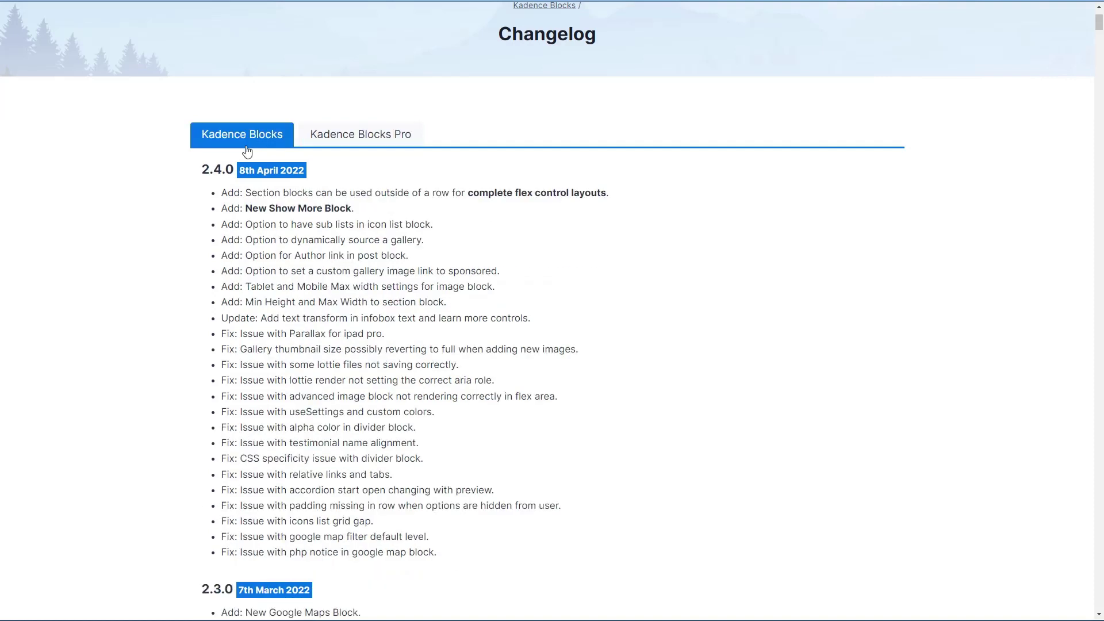
pyautogui.scroll(-1, 262, 112)
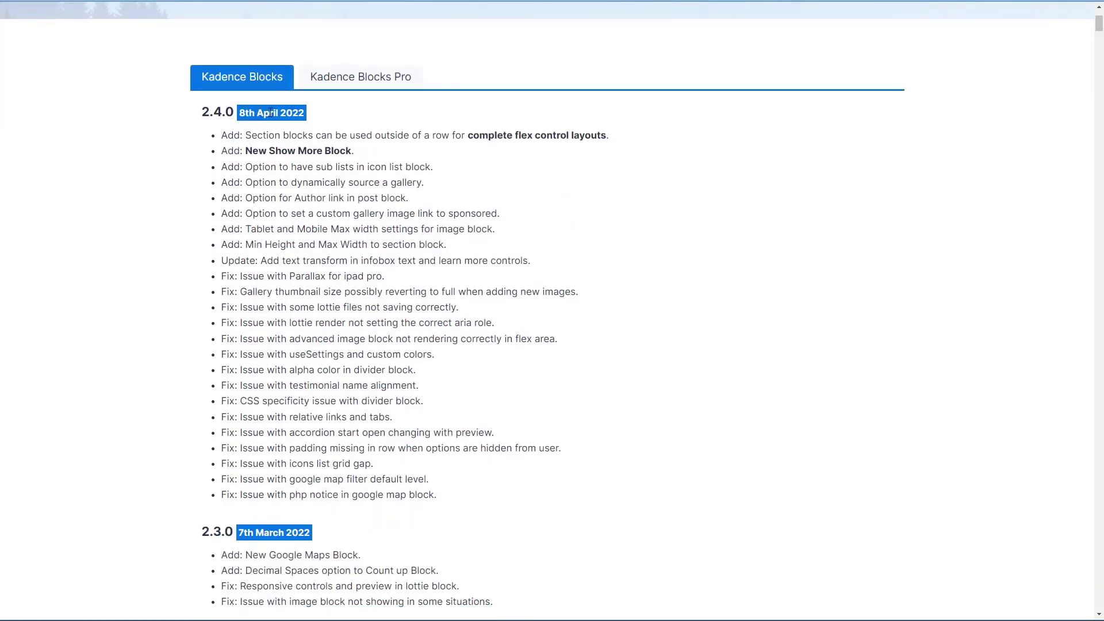
pyautogui.scroll(-4, 270, 113)
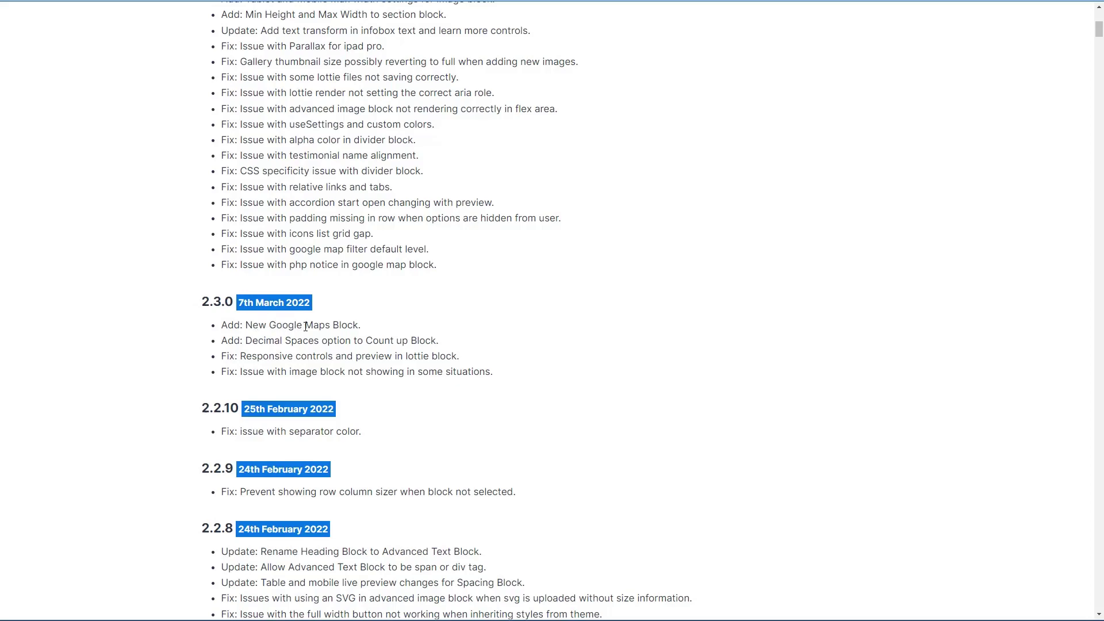
pyautogui.scroll(-12, 192, 305)
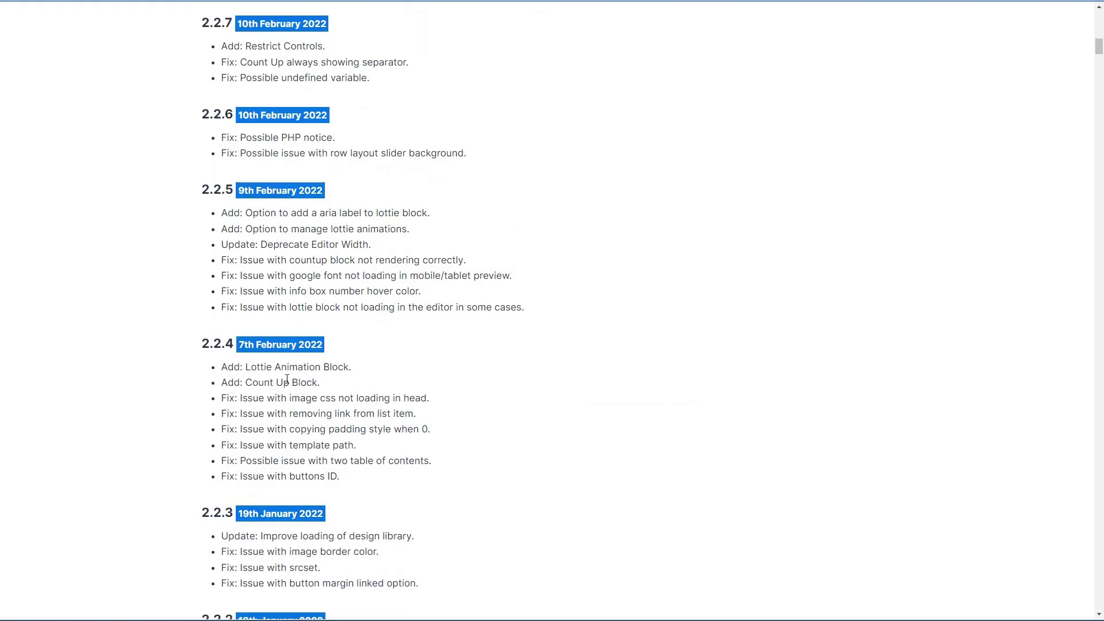
pyautogui.scroll(-10, 168, 350)
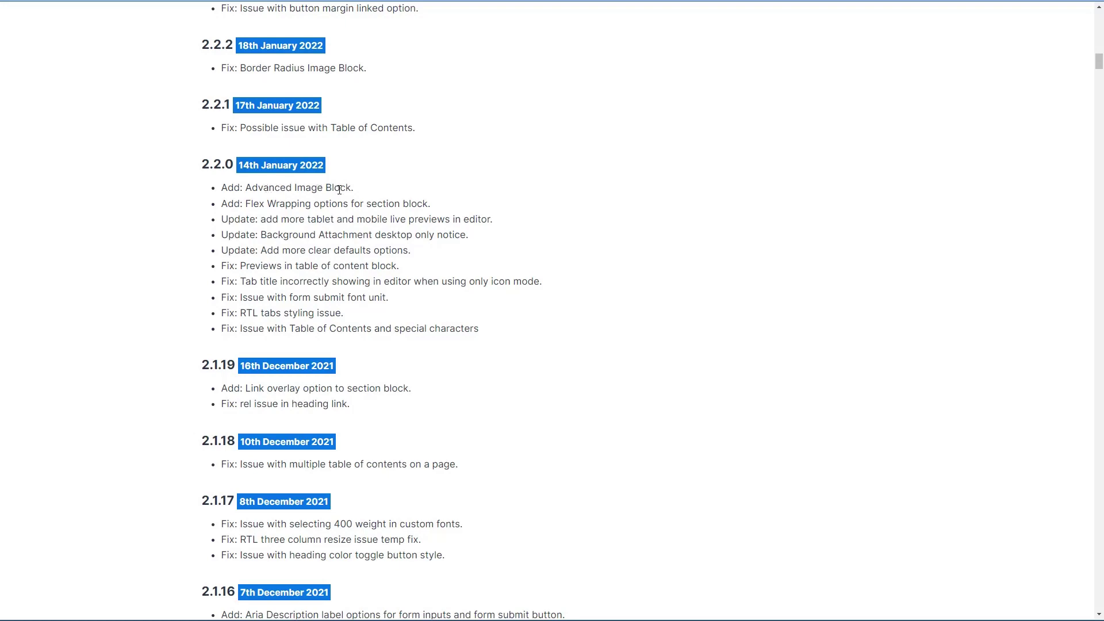
pyautogui.scroll(15, 340, 189)
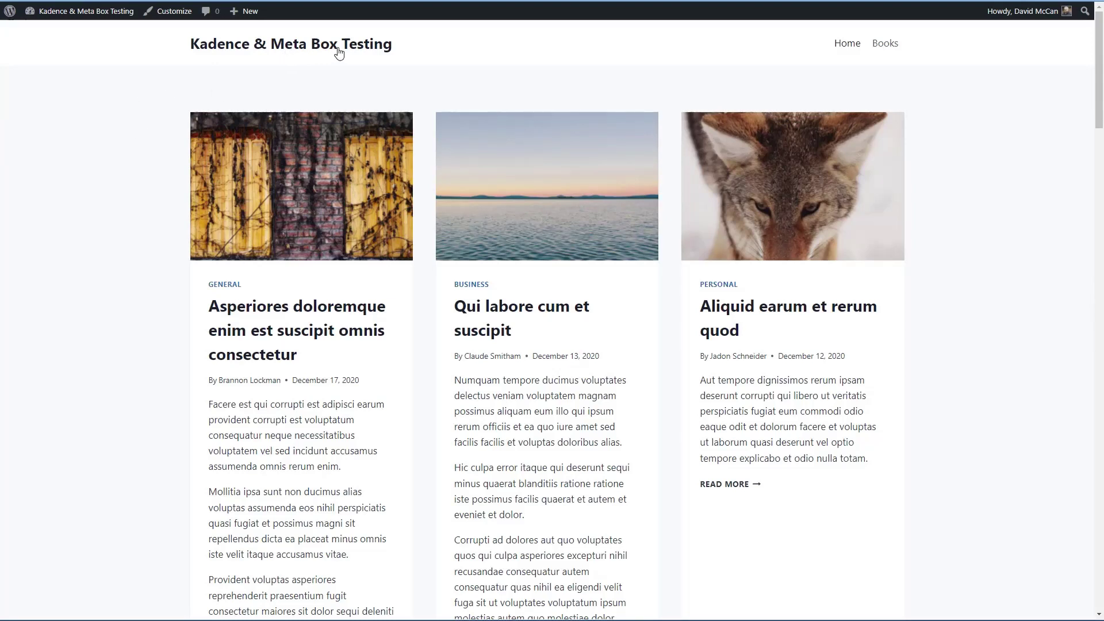
pyautogui.scroll(-4, 299, 115)
pyautogui.scroll(4, 290, 137)
# Step: Go to the Dashboard and start a new blank page via Pages > Add New
pyautogui.click(106, 18)
pyautogui.moveTo(49, 145)
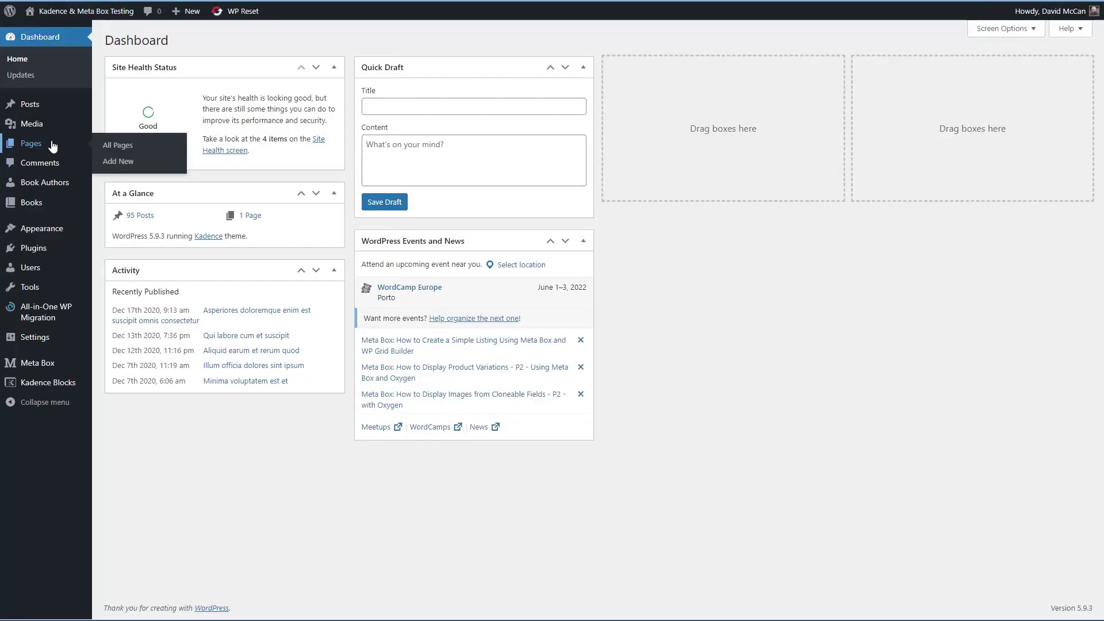
pyautogui.click(113, 162)
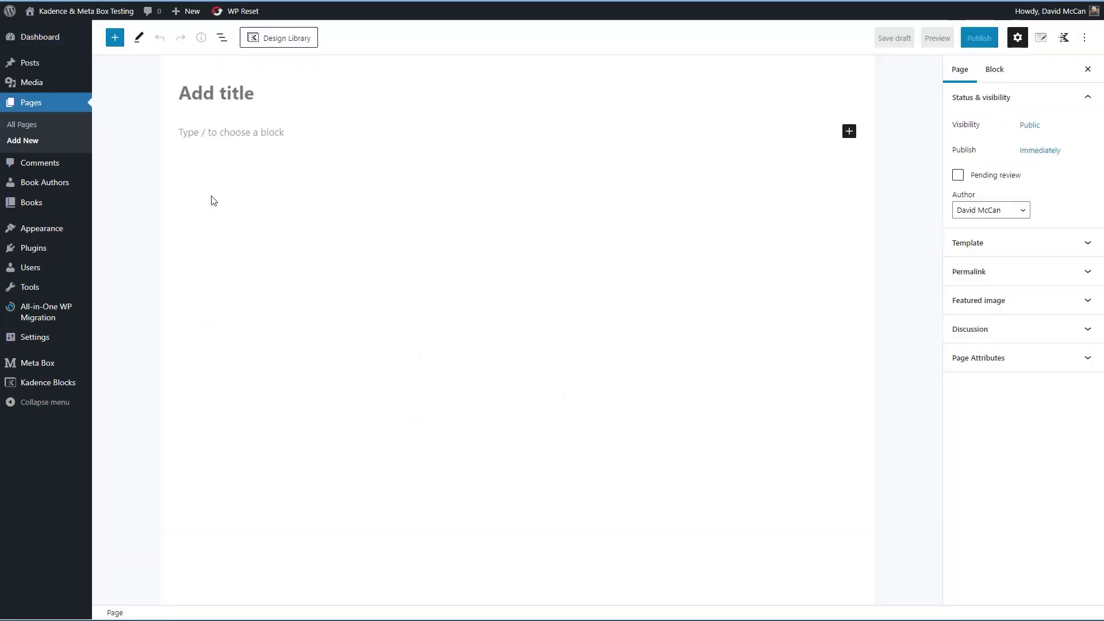
# Step: Title the page 'Kadence Blocks Testing', insert a Section block with /section, and show List View
pyautogui.write('Kadence Blocks Testing')
pyautogui.click(234, 133)
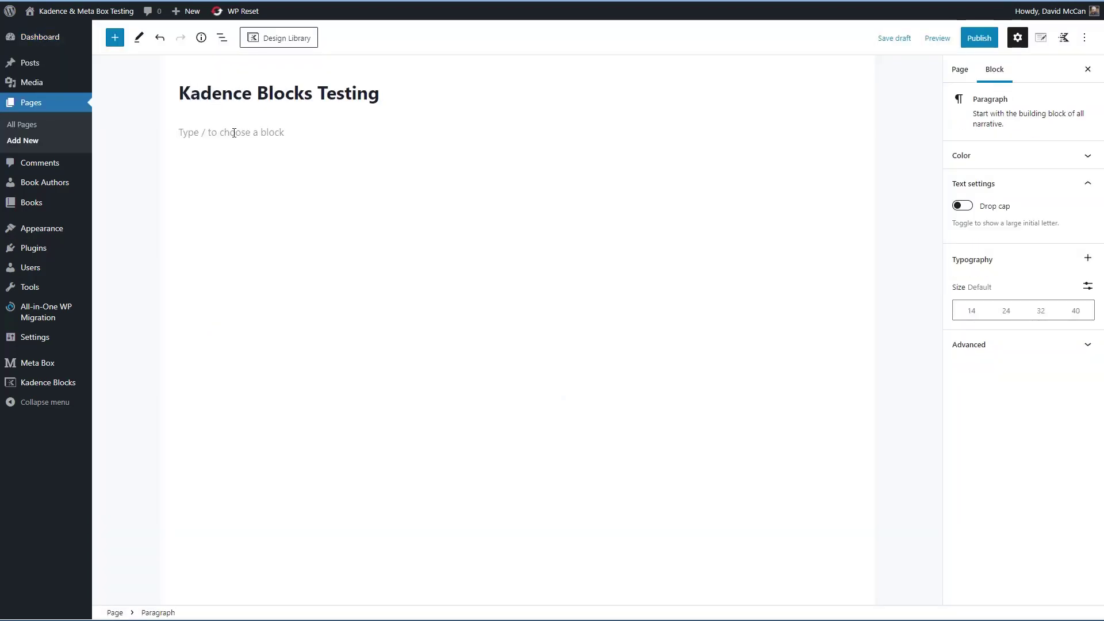
pyautogui.write('/sect')
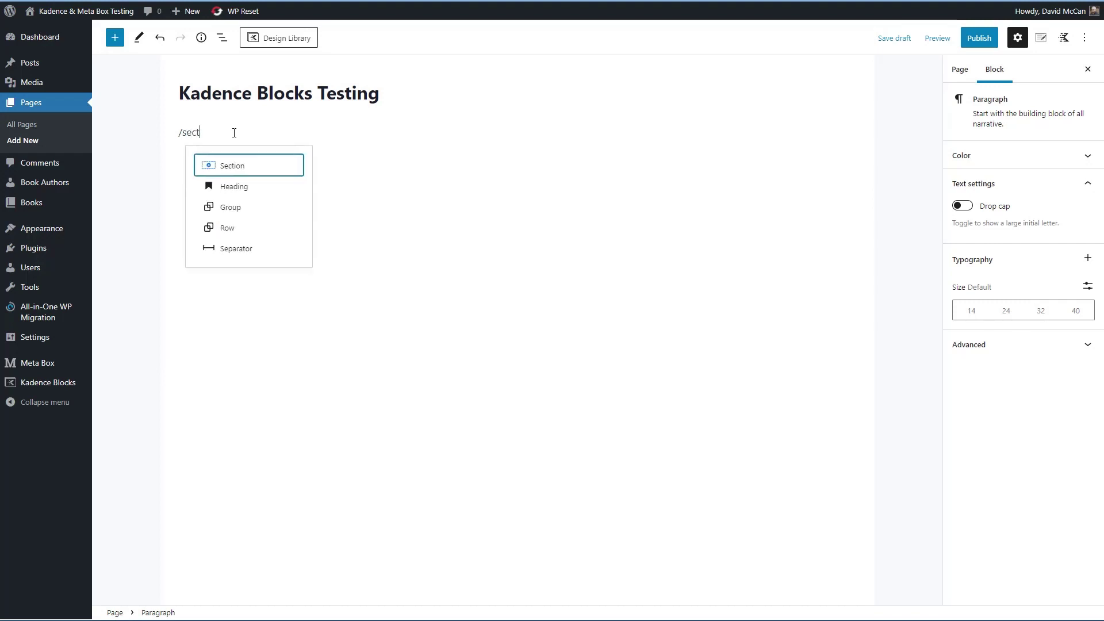
pyautogui.write('ion')
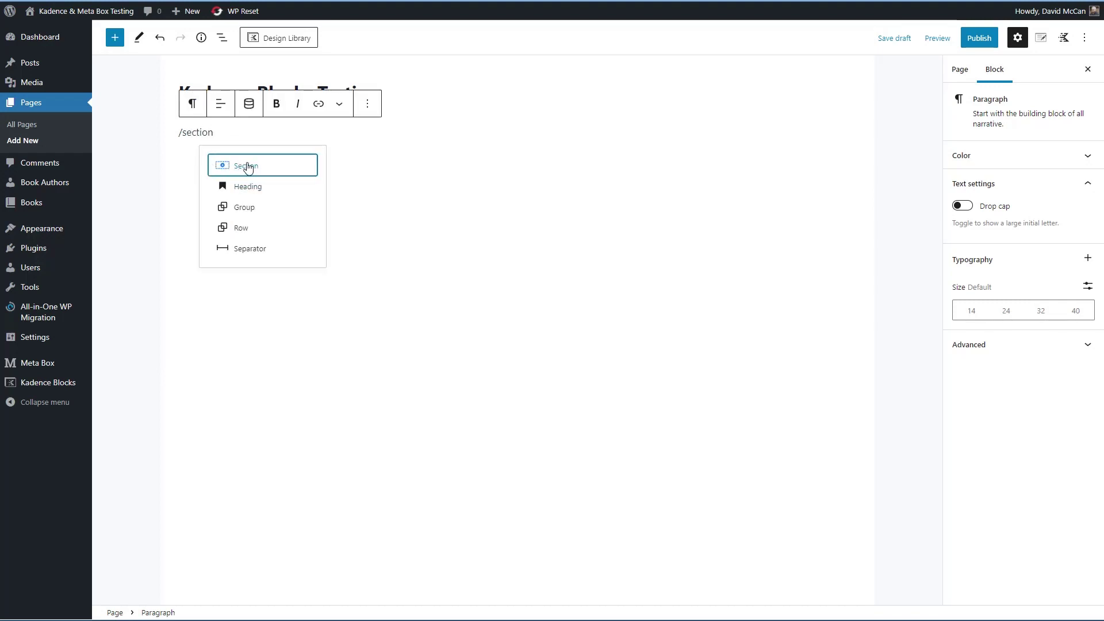
pyautogui.click(248, 167)
pyautogui.click(222, 38)
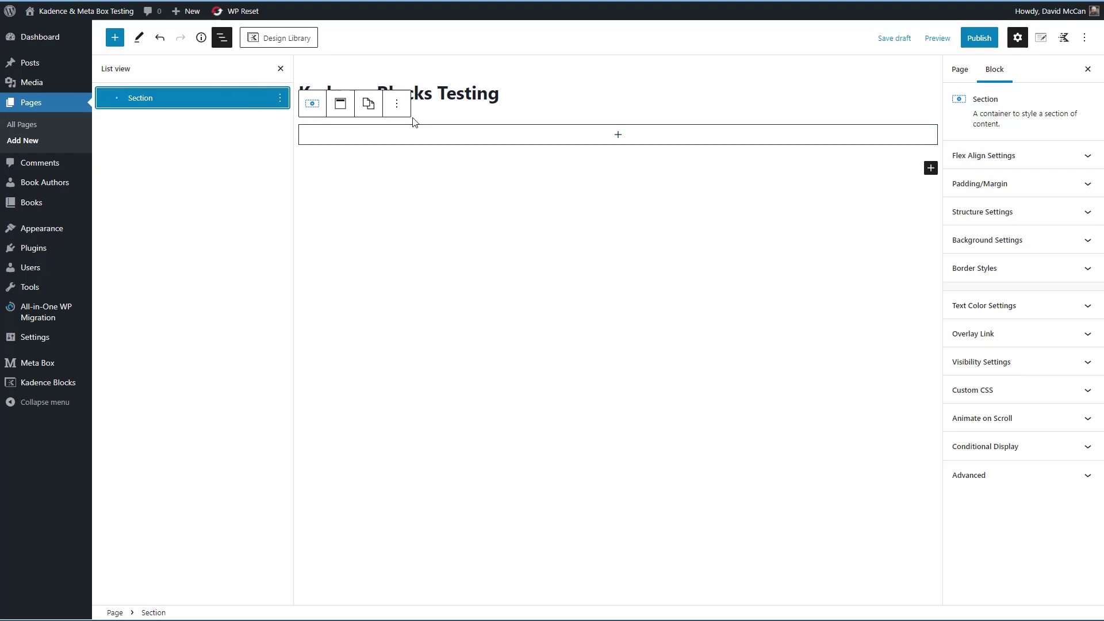
pyautogui.click(397, 104)
pyautogui.click(414, 204)
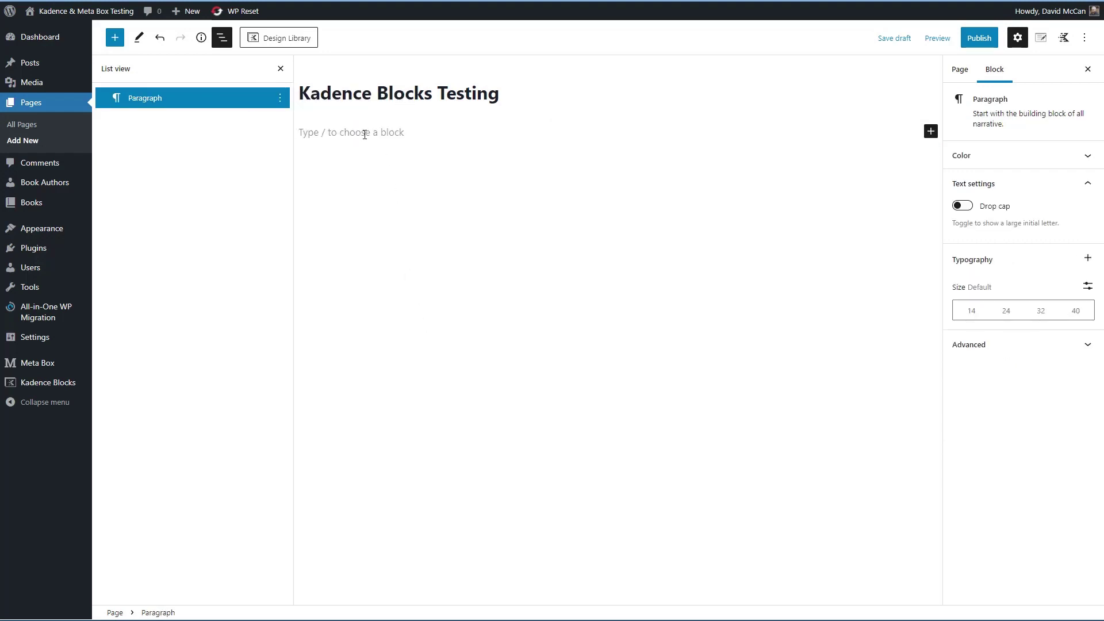
pyautogui.write('/ro')
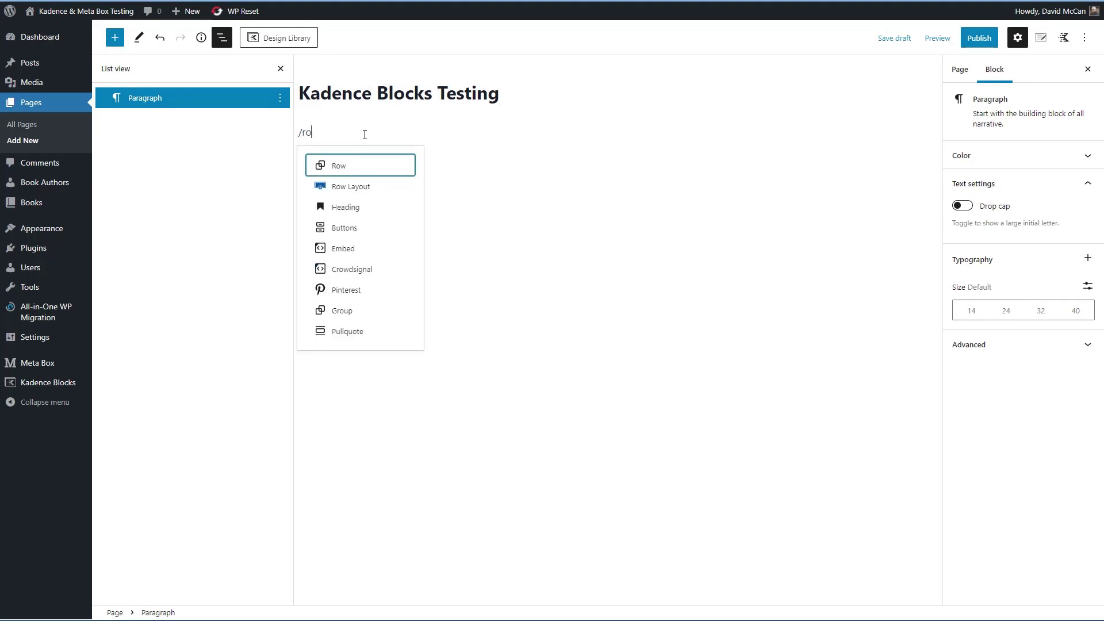
pyautogui.click(362, 187)
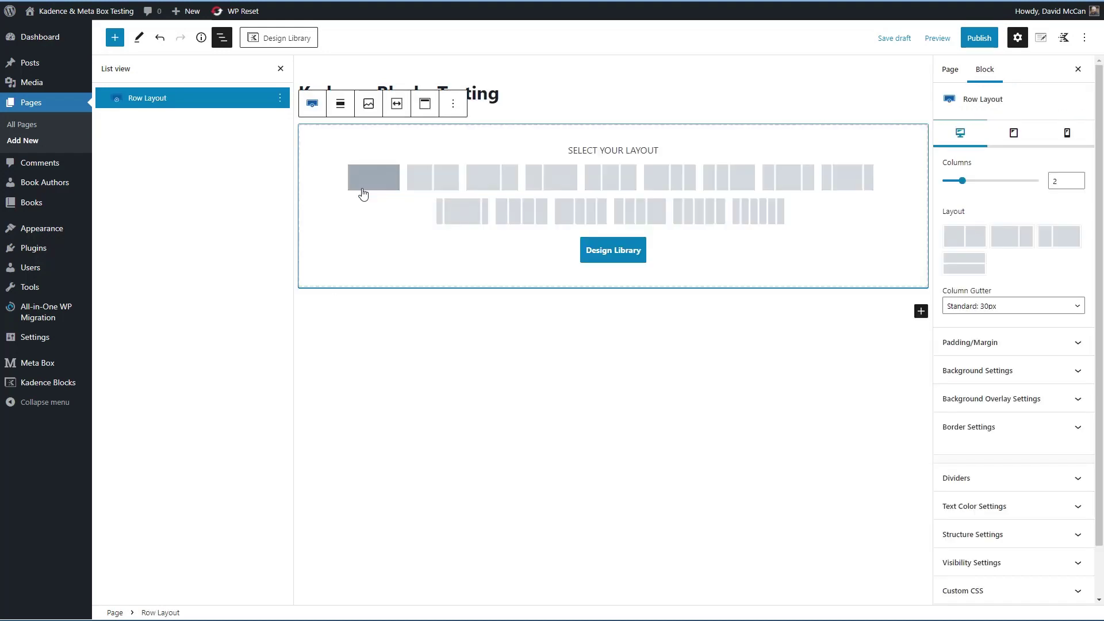
pyautogui.click(422, 182)
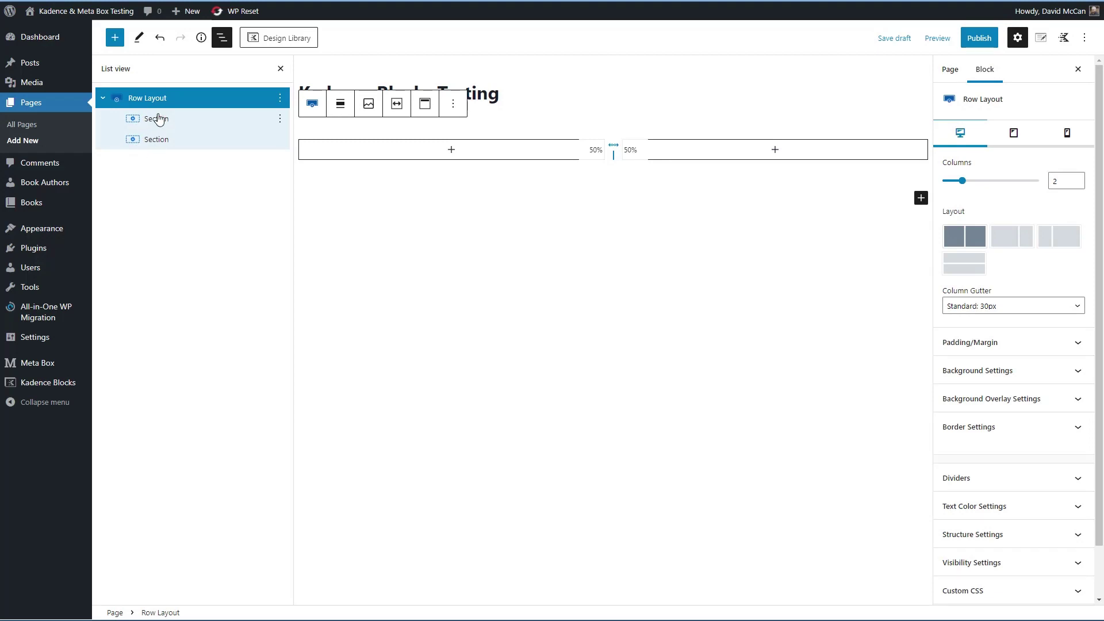
pyautogui.click(279, 100)
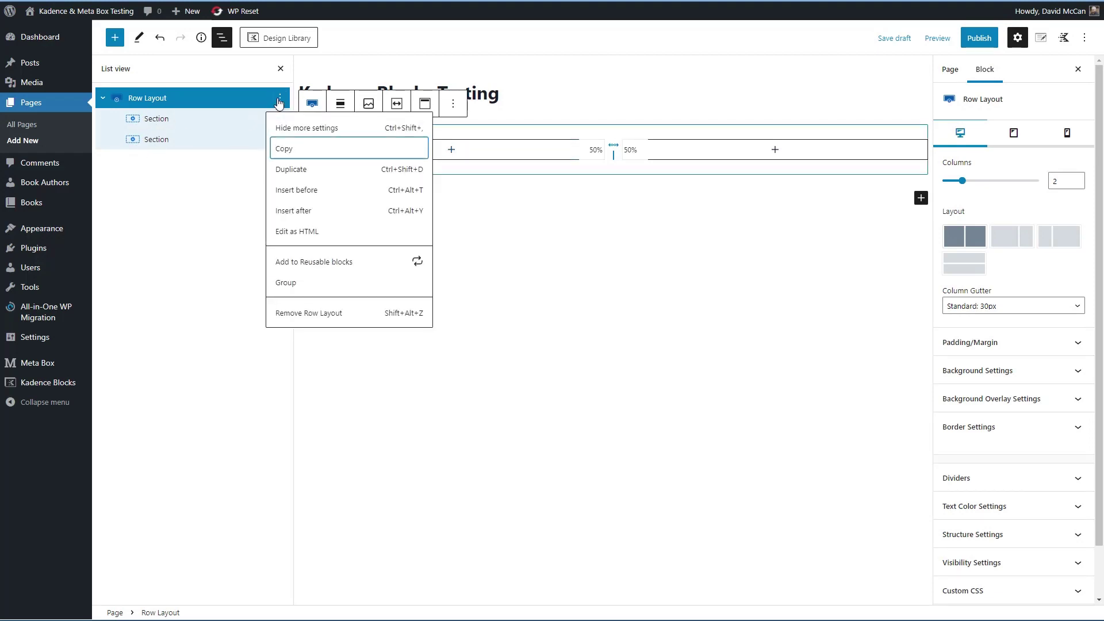
pyautogui.click(292, 312)
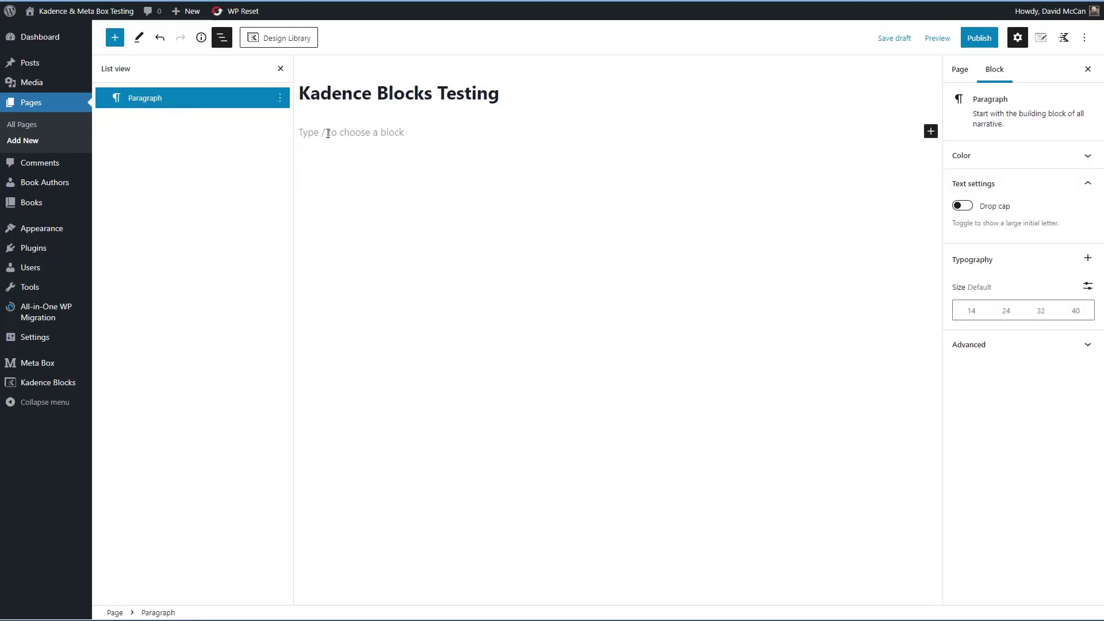
pyautogui.write('/se')
# Step: Build a Section with nested inner Sections, moving the innermost one up a level
pyautogui.click(326, 207)
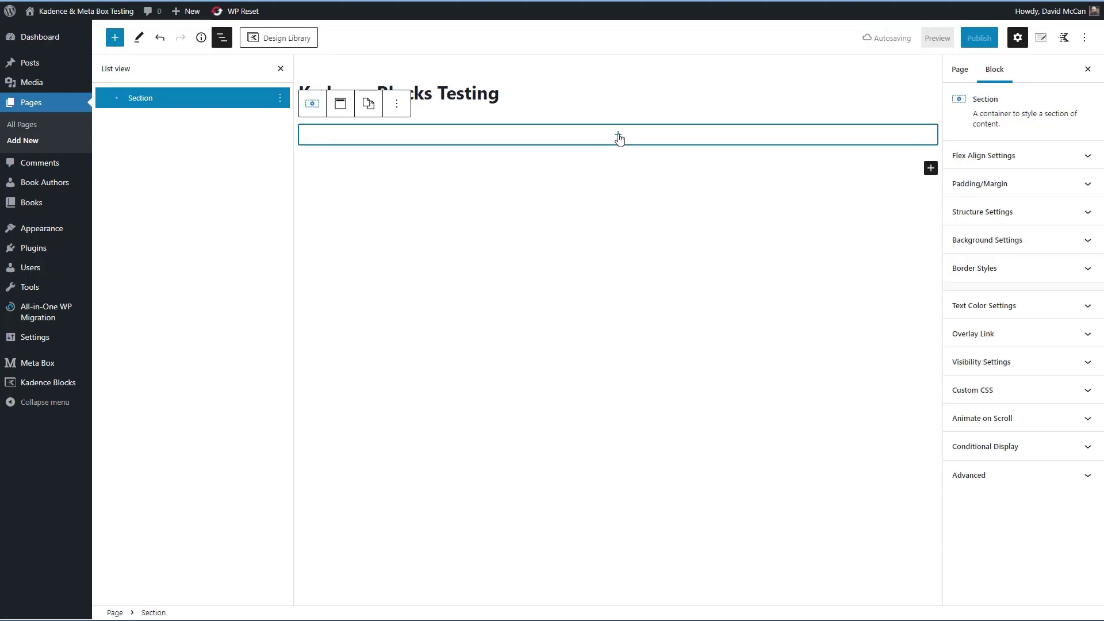
pyautogui.click(618, 136)
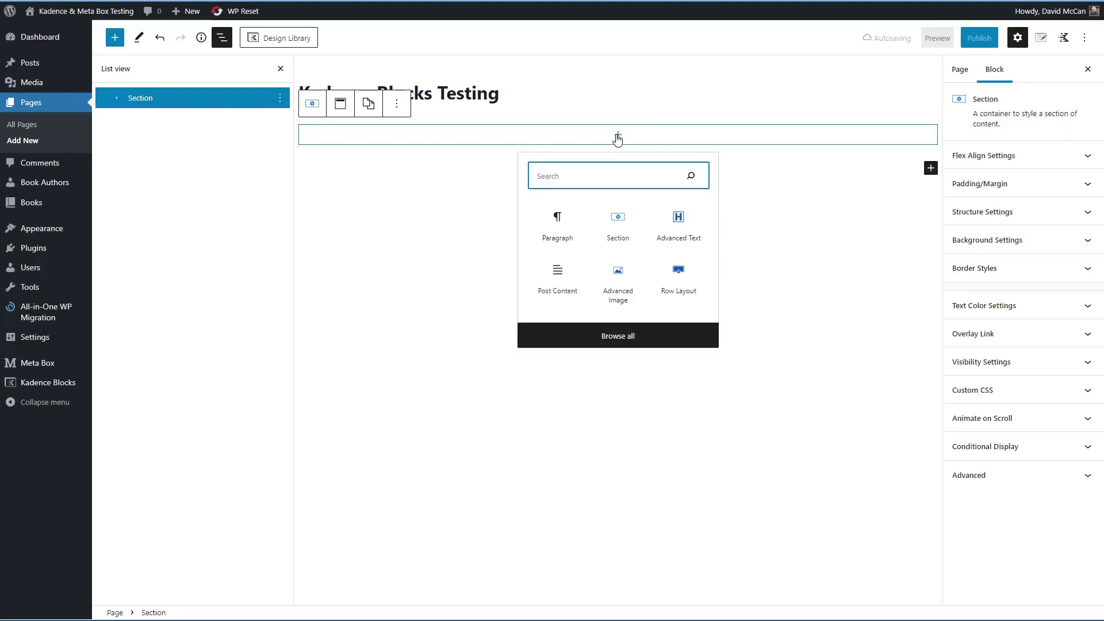
pyautogui.click(618, 221)
pyautogui.click(618, 136)
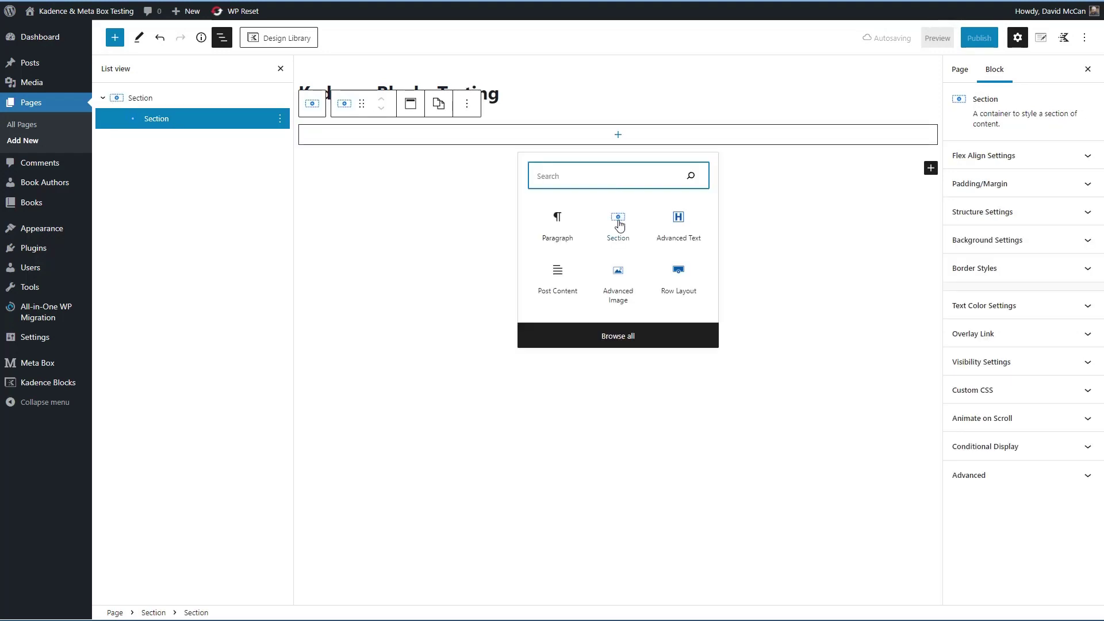
pyautogui.click(618, 221)
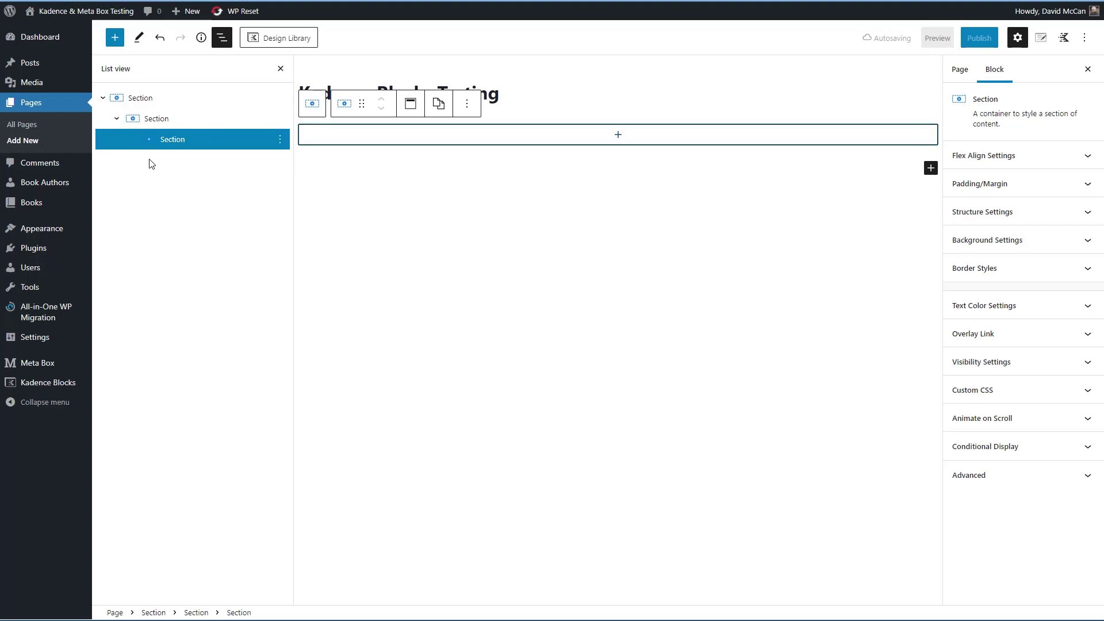
pyautogui.moveTo(151, 144); pyautogui.dragTo(145, 116)
# Step: Add an Advanced Image block to the first inner Section showing the beach photo
pyautogui.click(615, 136)
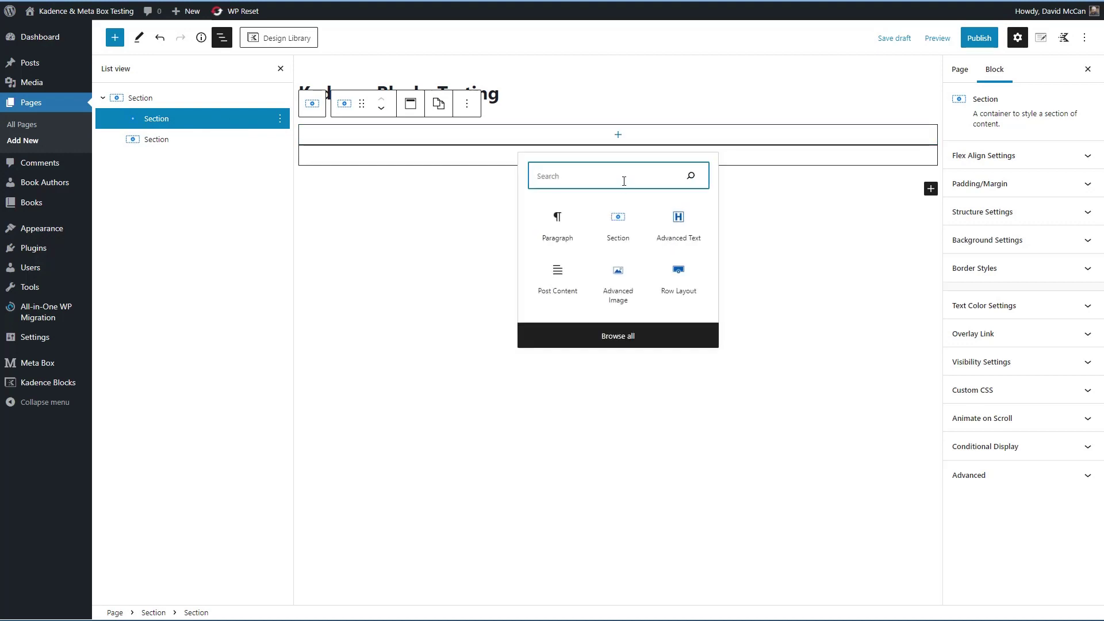
pyautogui.write('ad')
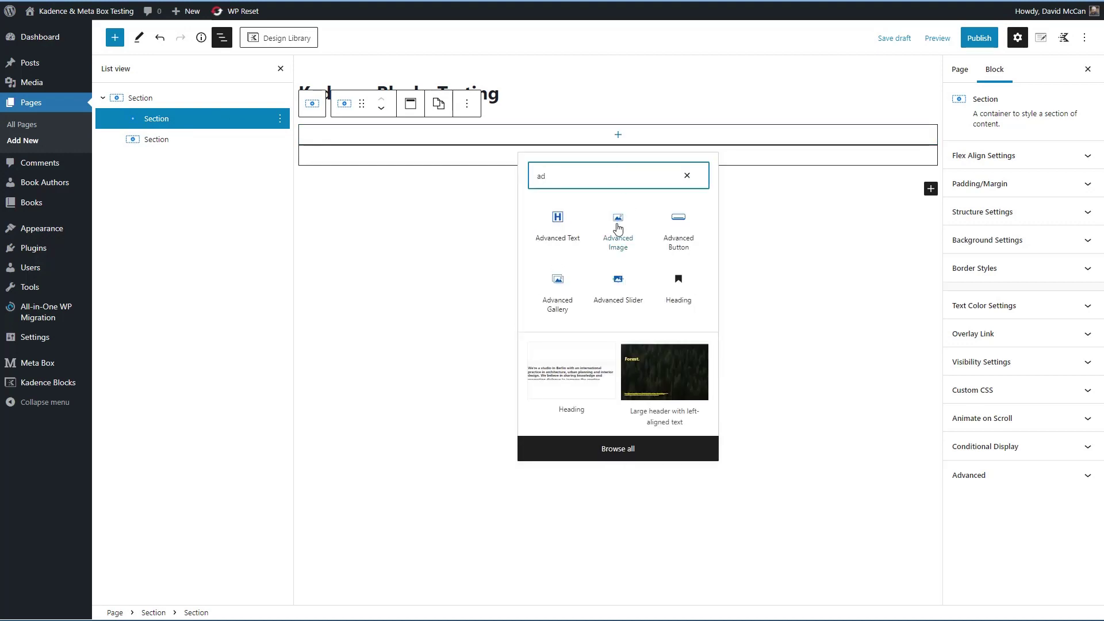
pyautogui.click(617, 228)
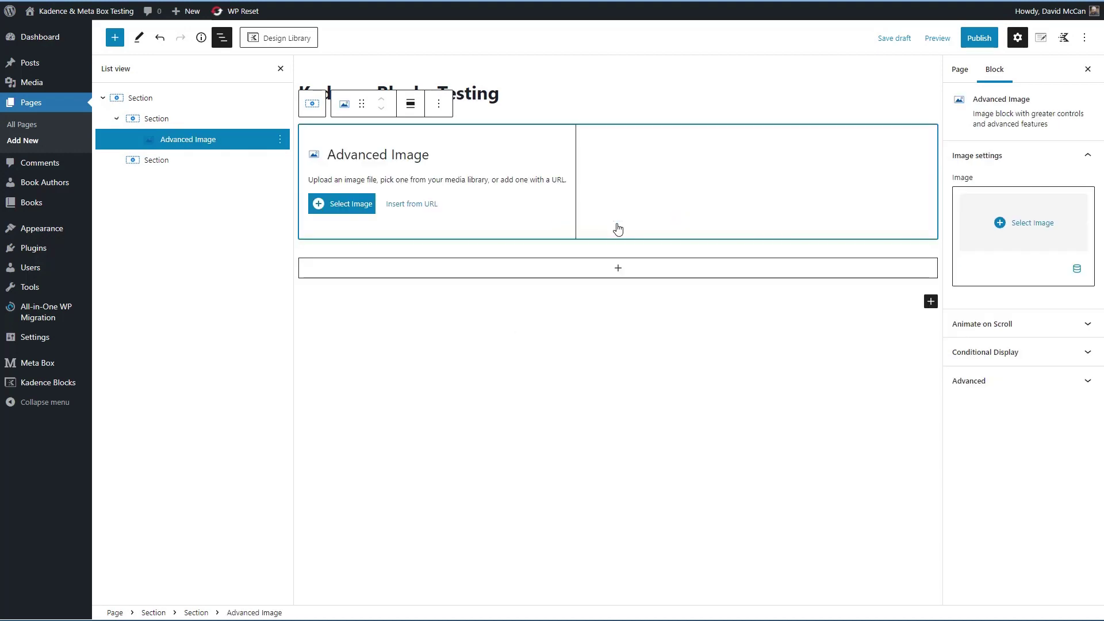
pyautogui.click(352, 205)
pyautogui.click(241, 241)
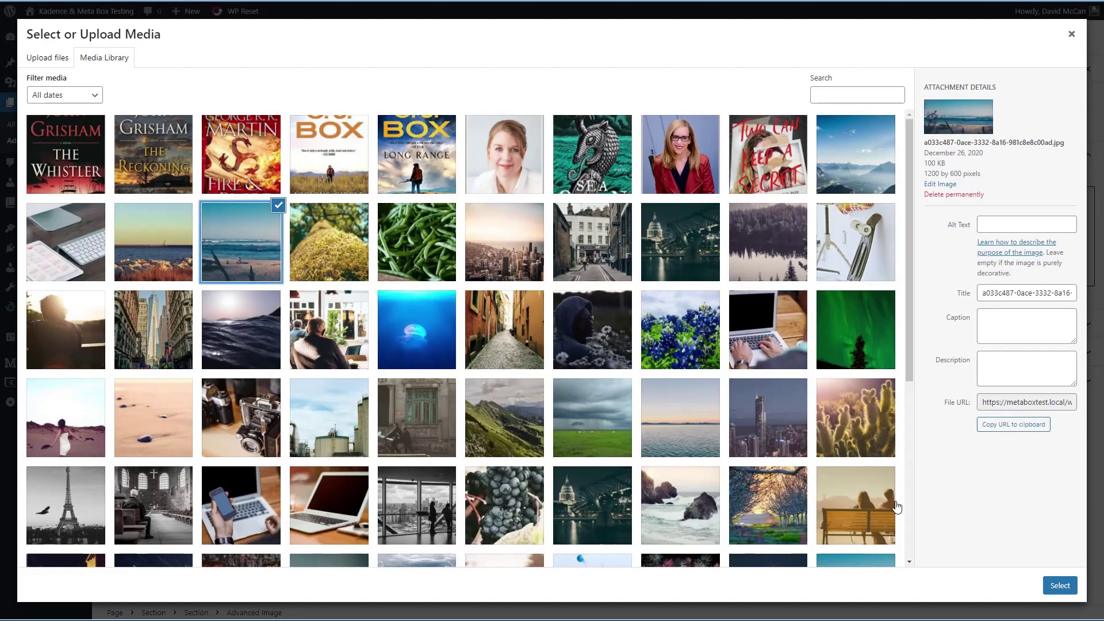
pyautogui.click(1060, 585)
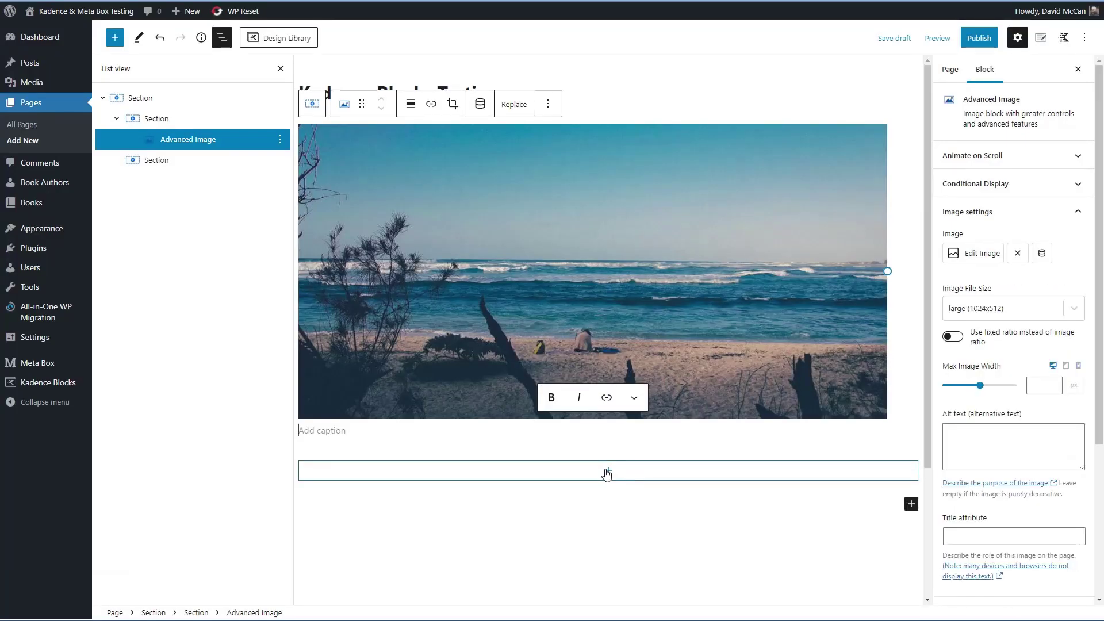
# Step: Add an Info Box to the second inner Section and retitle it 'Info Box Title'
pyautogui.click(608, 472)
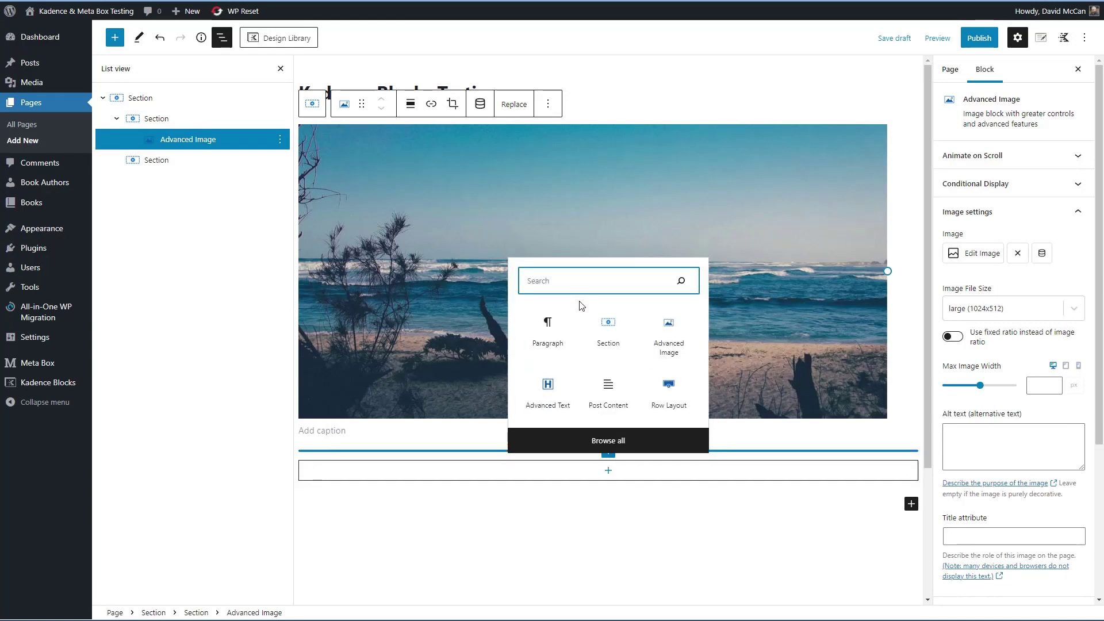
pyautogui.write('icon')
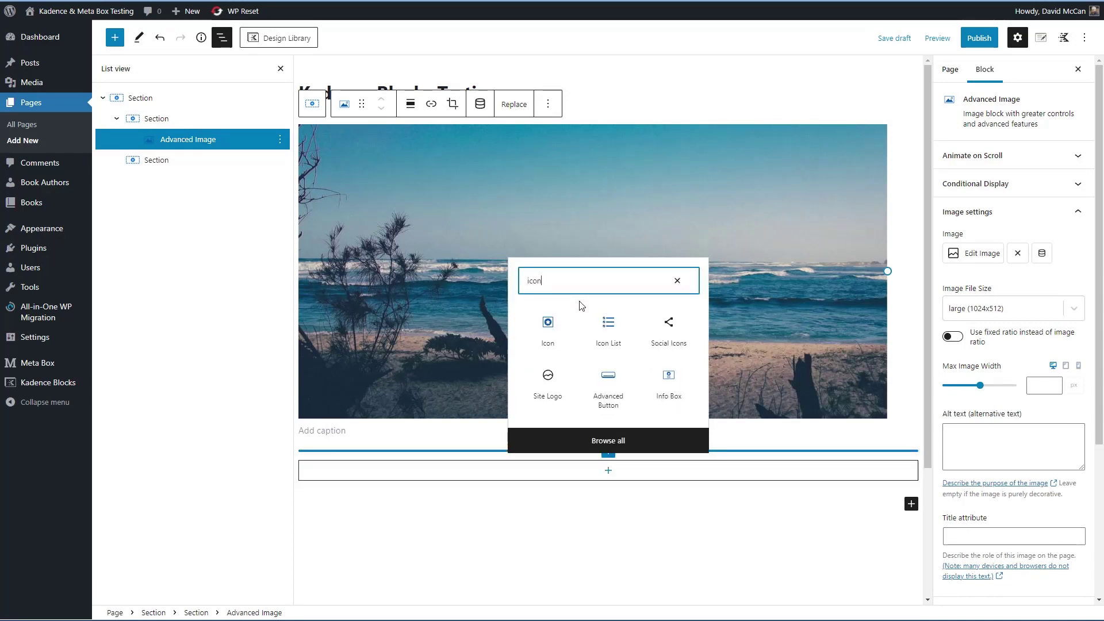
pyautogui.click(669, 383)
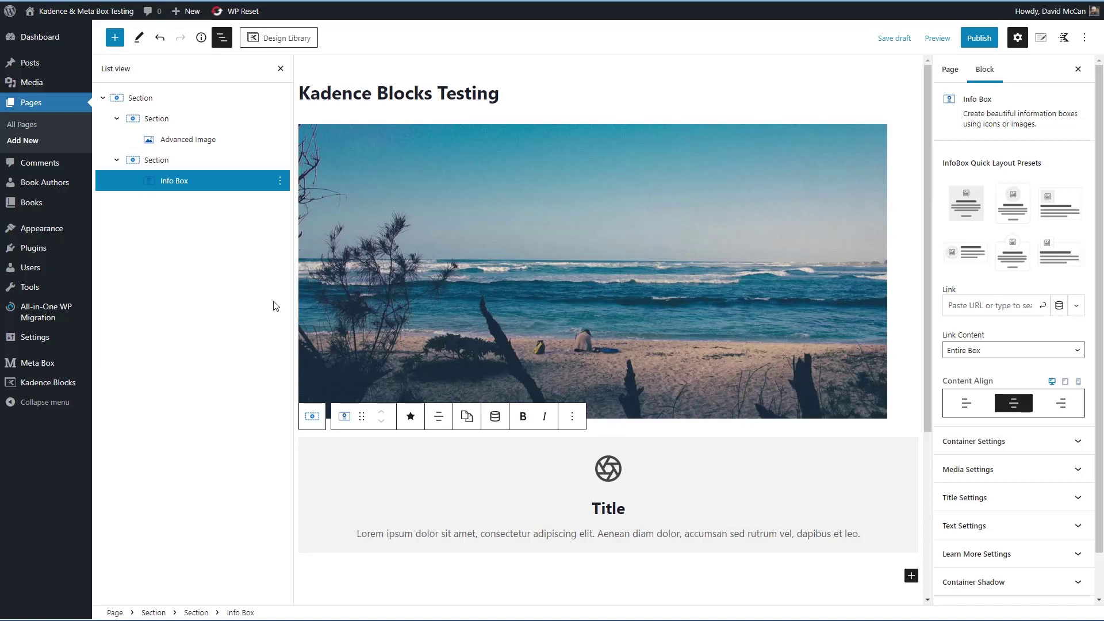
pyautogui.moveTo(592, 509); pyautogui.dragTo(630, 510)
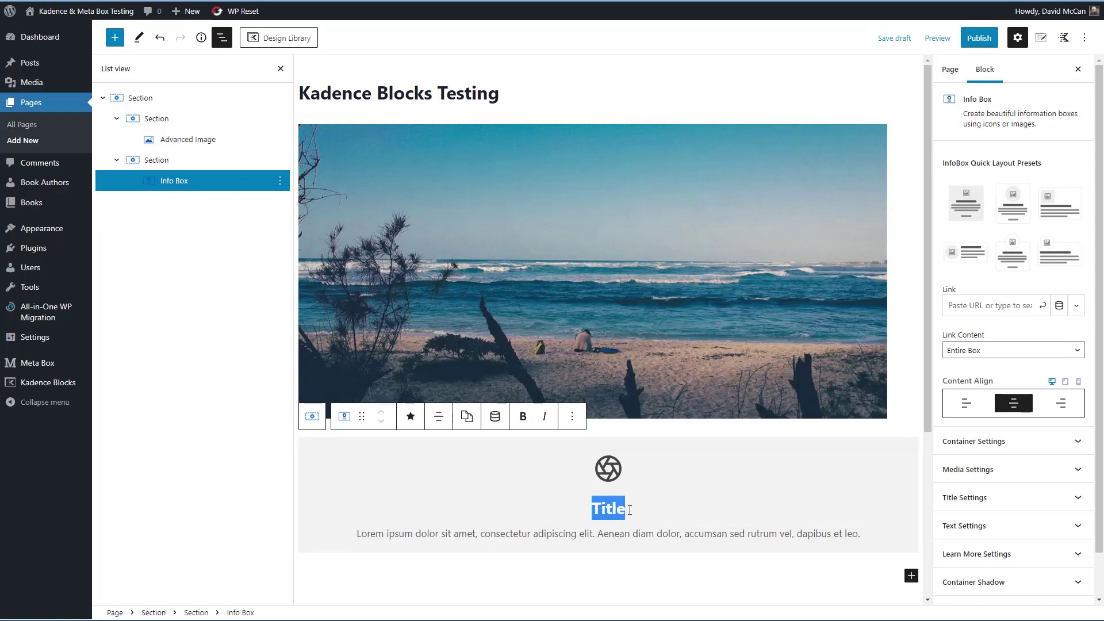
pyautogui.write('Info Box Title')
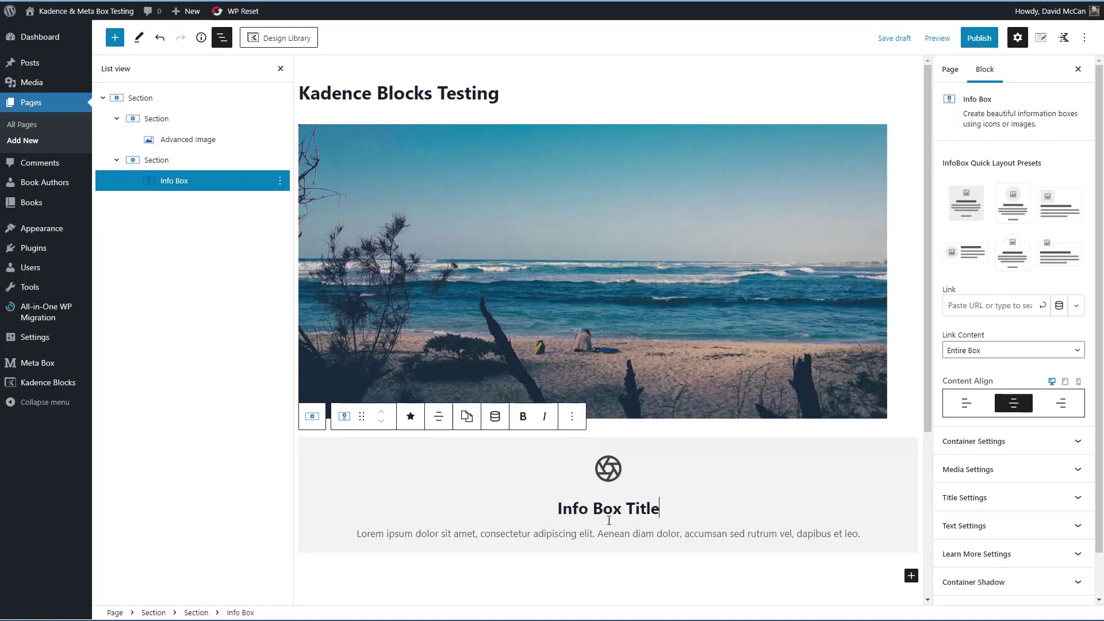
pyautogui.click(399, 534)
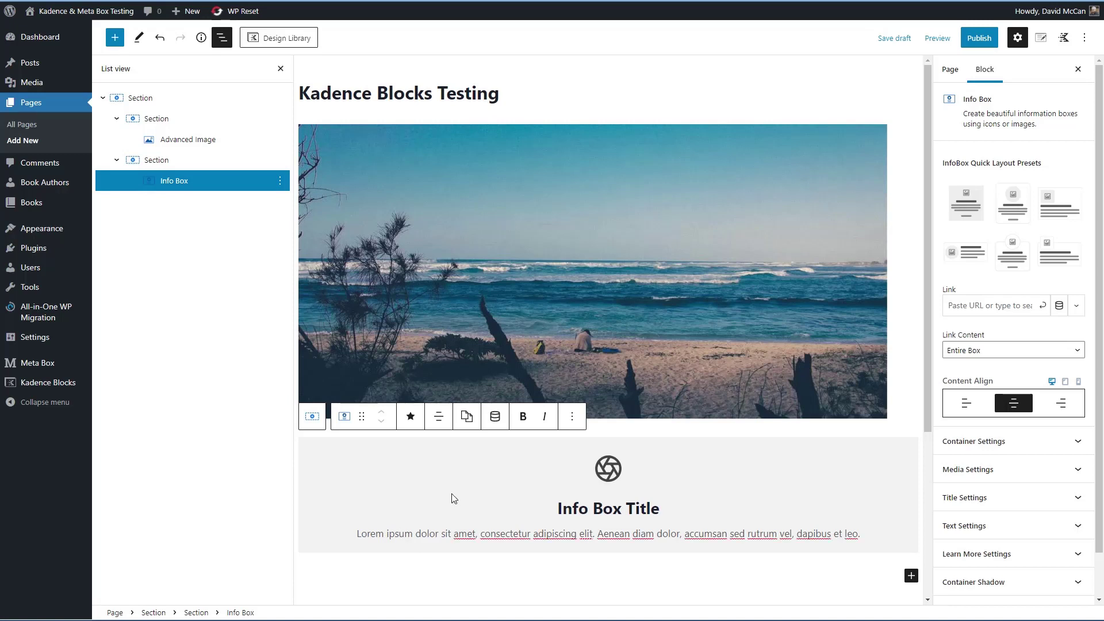
pyautogui.click(134, 100)
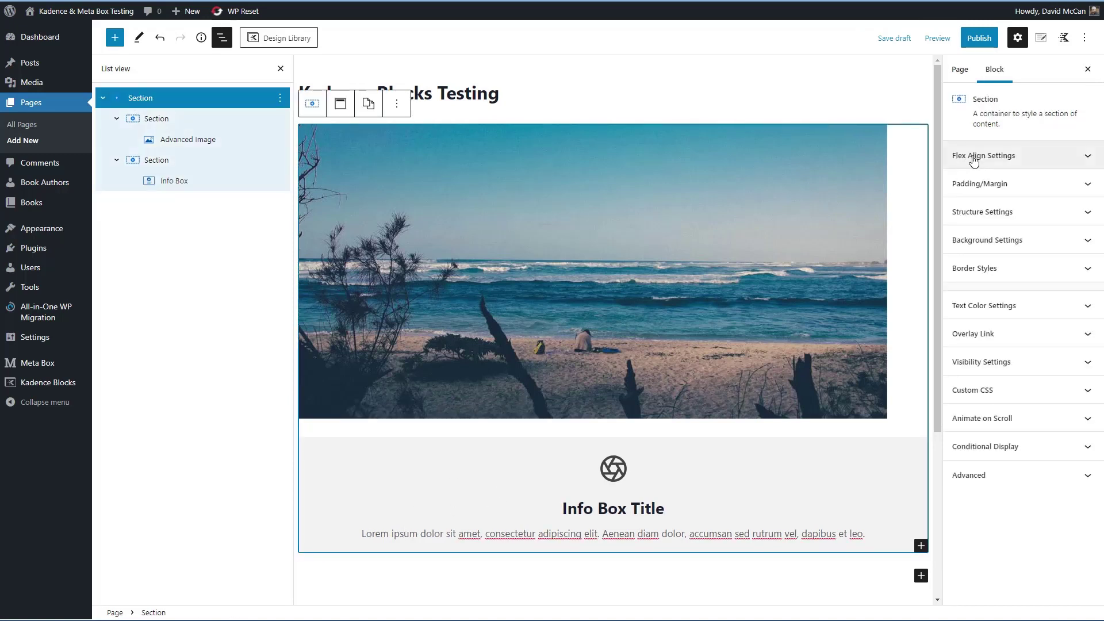
# Step: Set the outer Section's inner block direction to Horizontal and align its content to the top
pyautogui.click(993, 156)
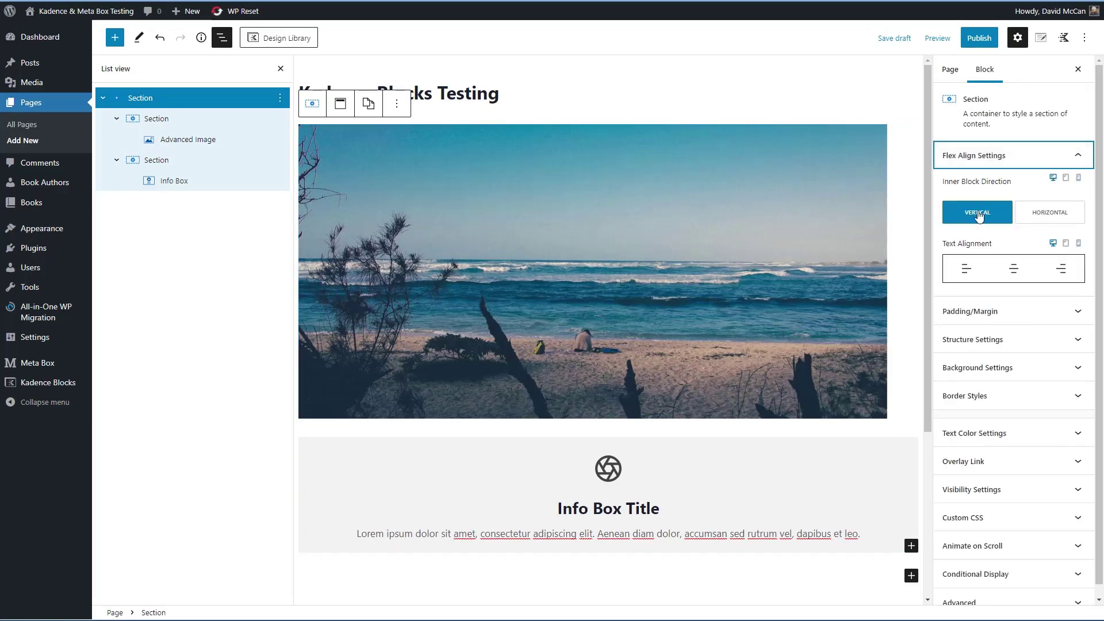
pyautogui.click(1046, 213)
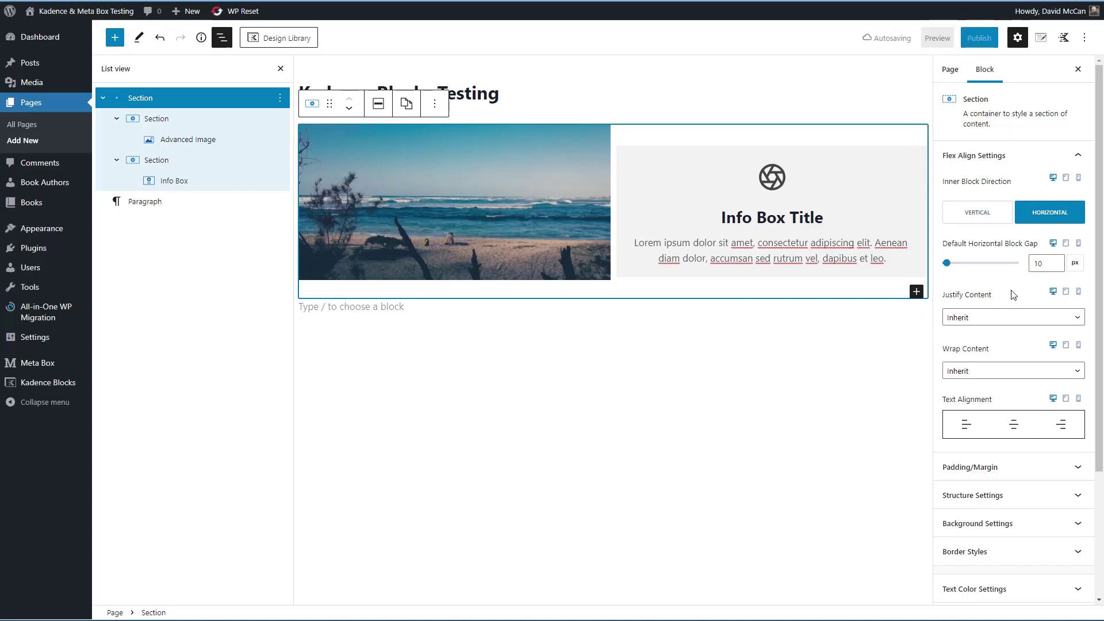
pyautogui.click(377, 103)
pyautogui.click(391, 140)
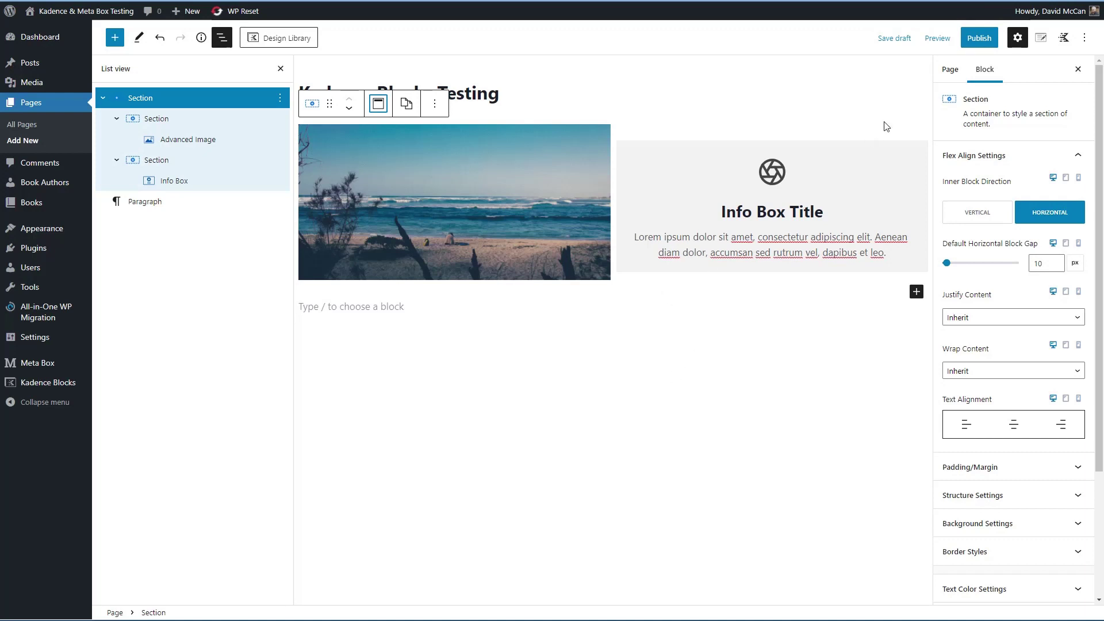
# Step: Publish the Kadence Blocks Testing page and view it on the site
pyautogui.click(978, 38)
pyautogui.click(984, 36)
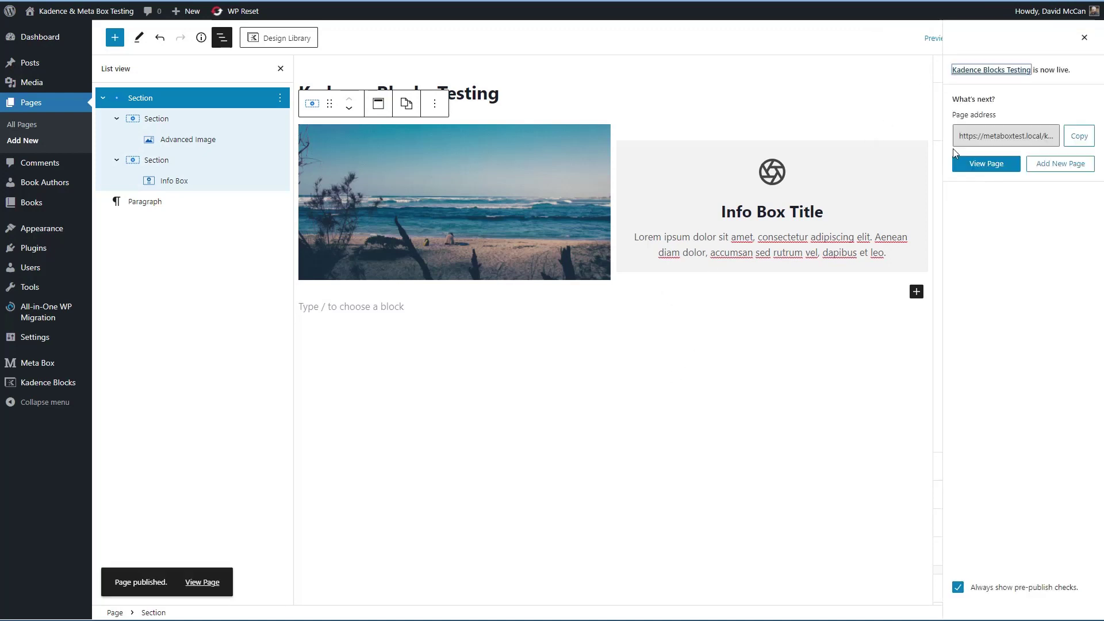
pyautogui.click(985, 164)
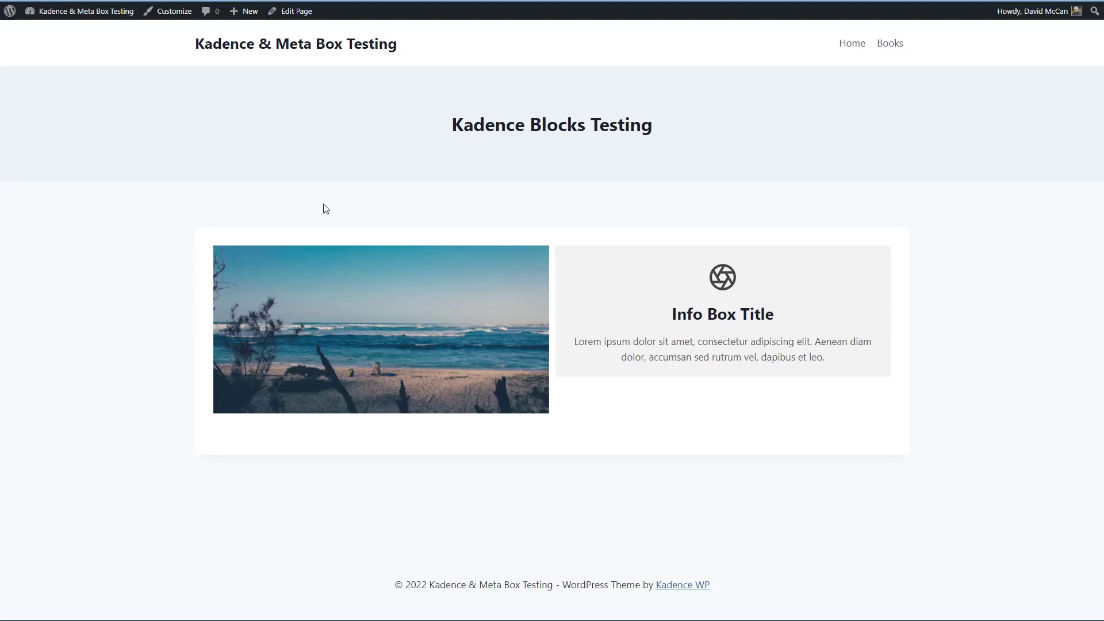
# Step: Return to the editor and insert a Show More block with /show
pyautogui.click(309, 11)
pyautogui.click(262, 342)
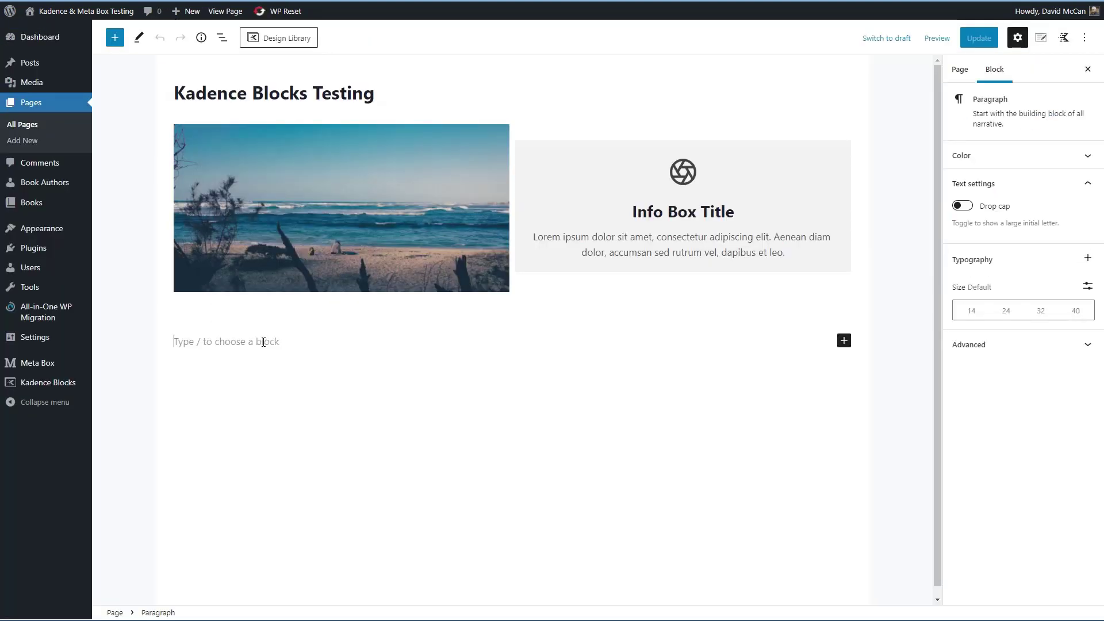
pyautogui.write('/show')
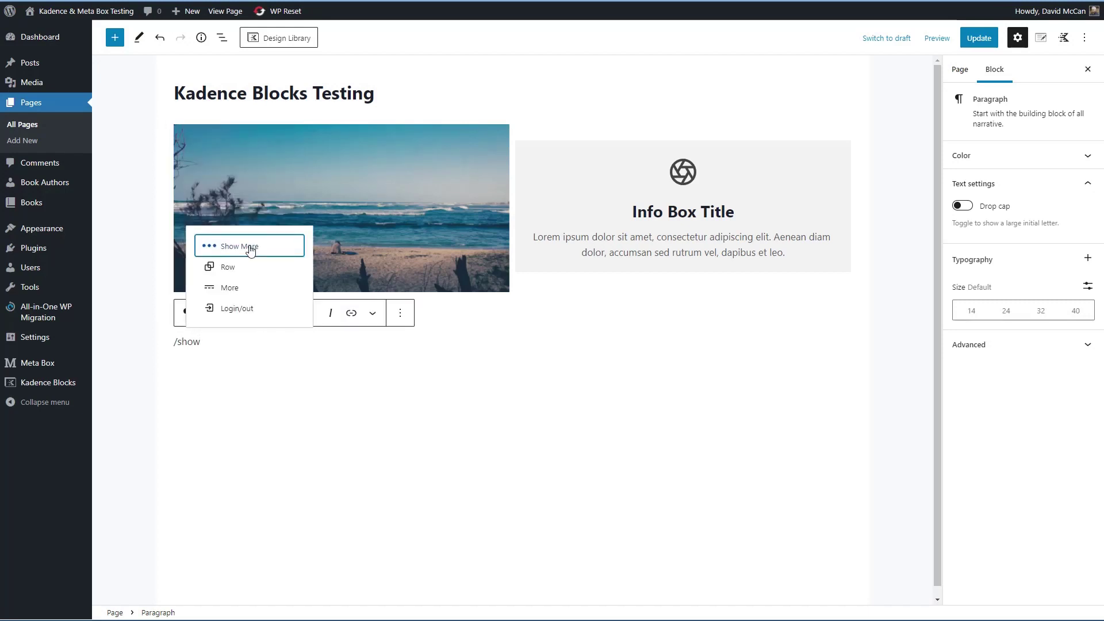
pyautogui.press('Return')
# Step: Add an Advanced Text heading 'The Show More Block' in the Show More's inner section
pyautogui.click(512, 345)
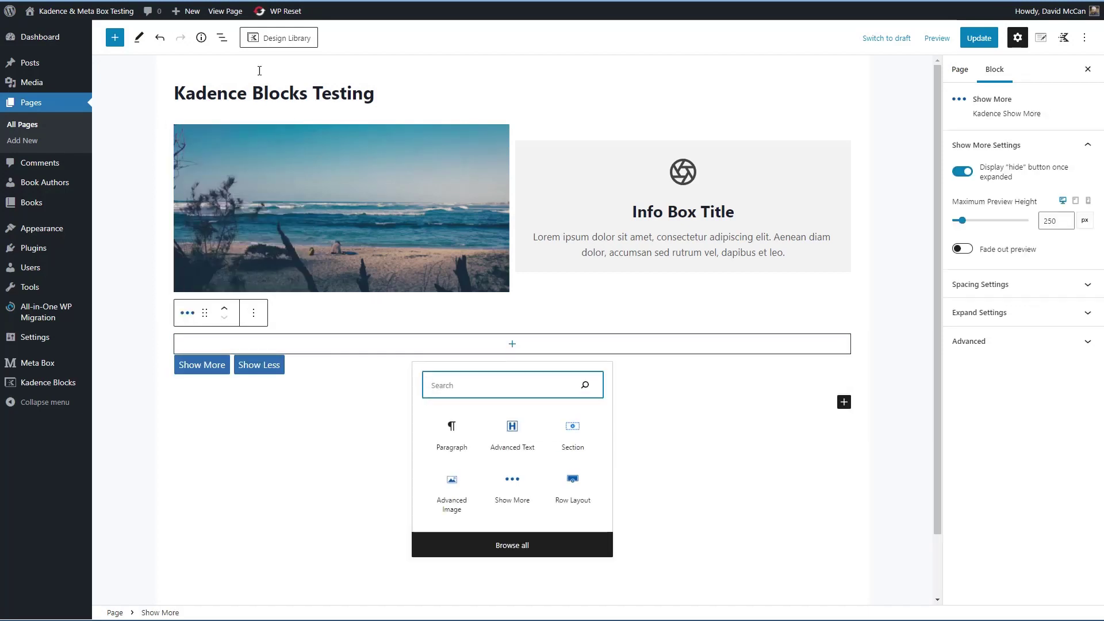
pyautogui.click(222, 37)
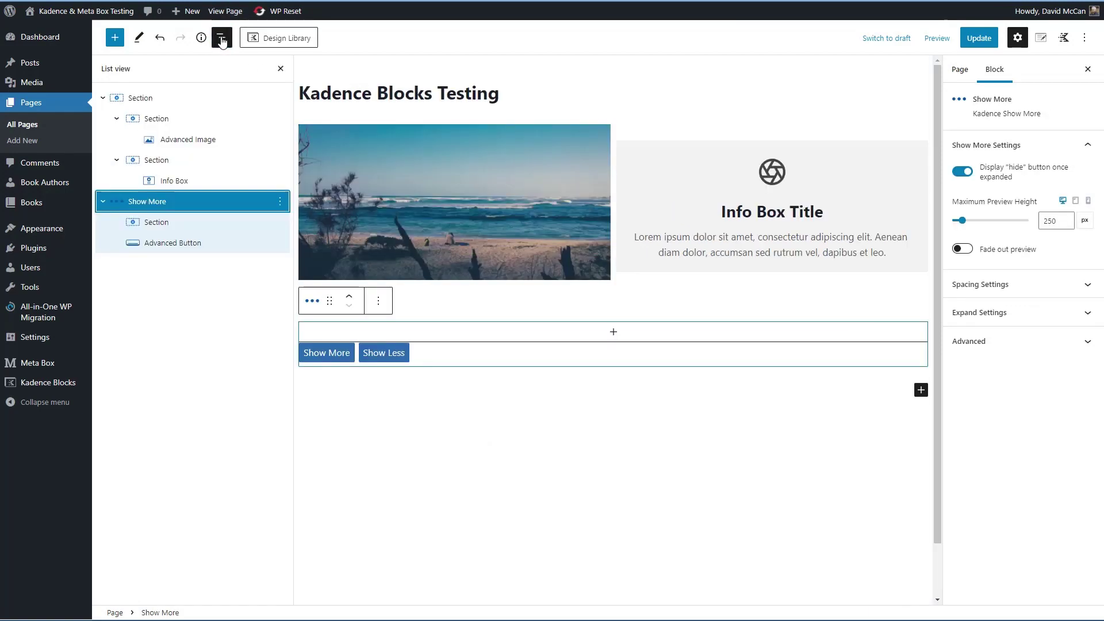
pyautogui.click(154, 224)
pyautogui.click(611, 336)
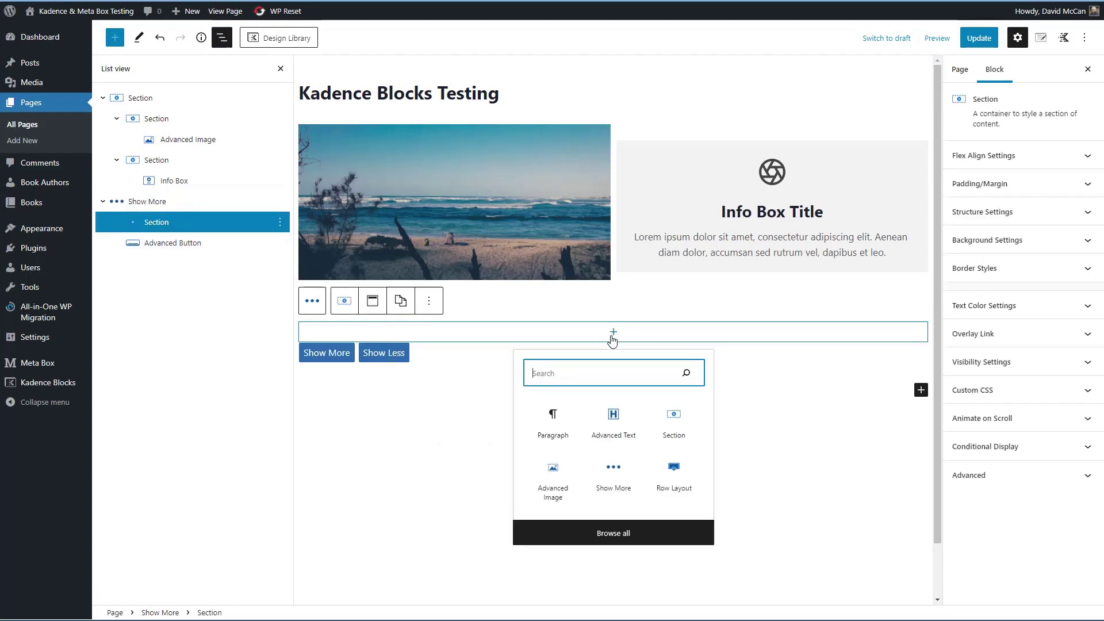
pyautogui.click(615, 423)
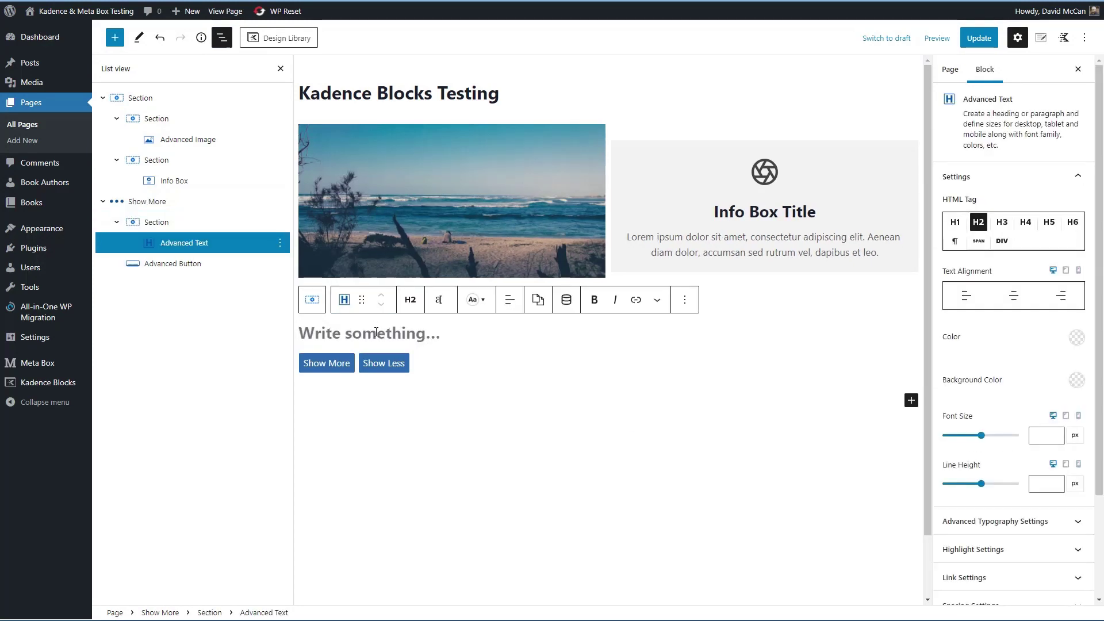
pyautogui.write('The Show More Block')
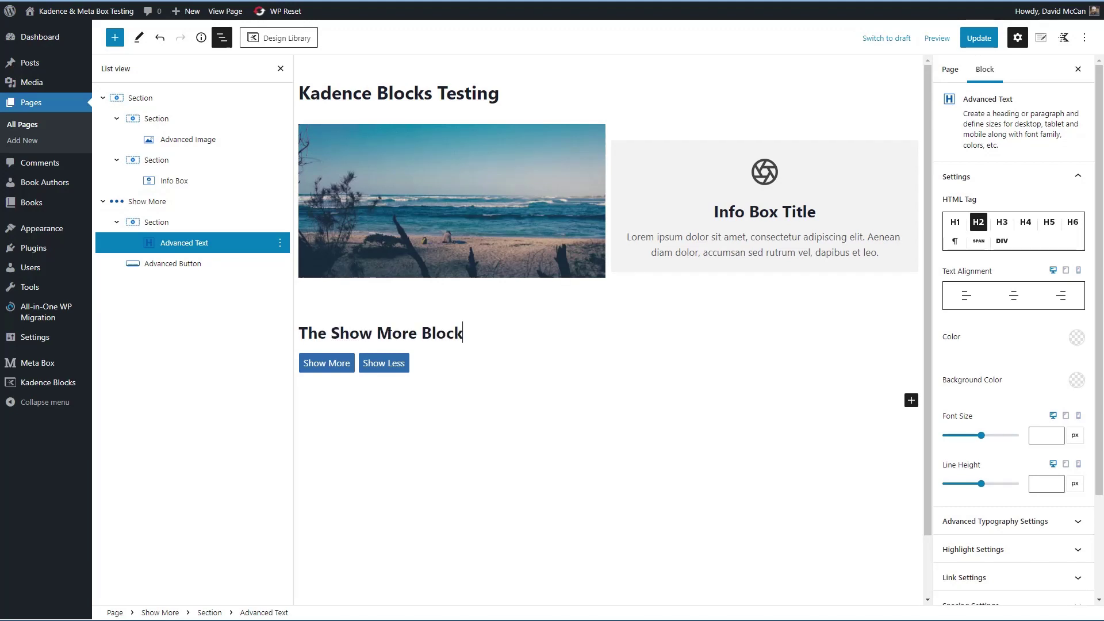
# Step: Add four paragraphs of pasted lorem text below the heading
pyautogui.press('Return')
pyautogui.write('Energistically pursue just in time leadership skills via robust results. Globally revolutionize B2B ROI after client-based partnerships. Enthusiastically engage highly efficient imperatives vis-a-vis interdependent convergence.')
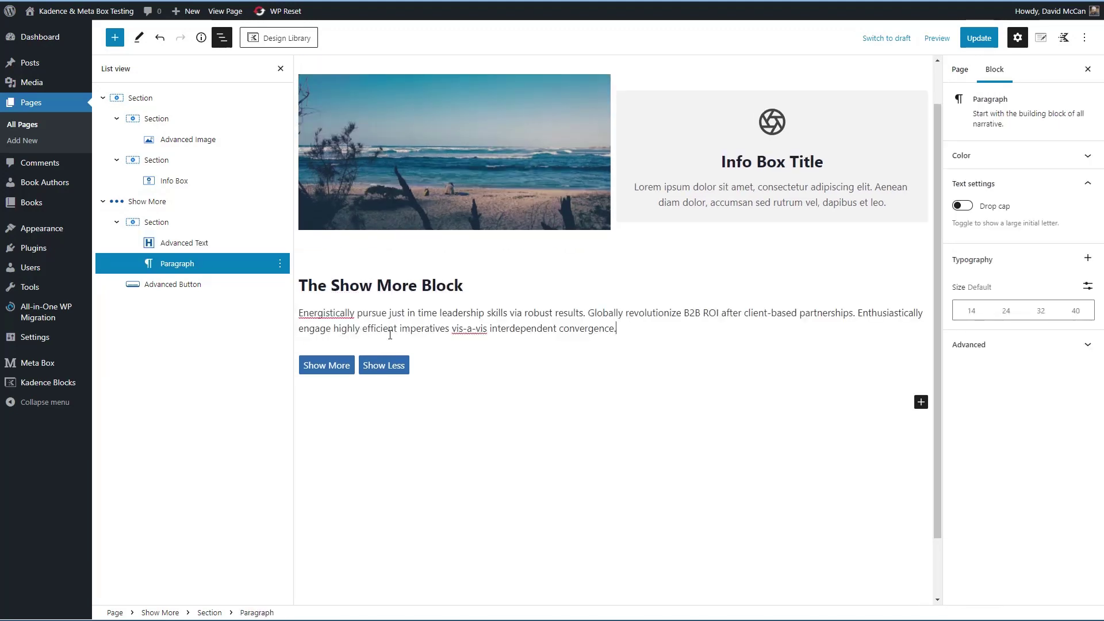
pyautogui.press('Return')
pyautogui.write('Energistically pursue just in time leadership skills via robust results. Globally revolutionize B2B ROI after client-based partnerships. Enthusiastically engage highly efficient imperatives vis-a-vis interdependent convergence.')
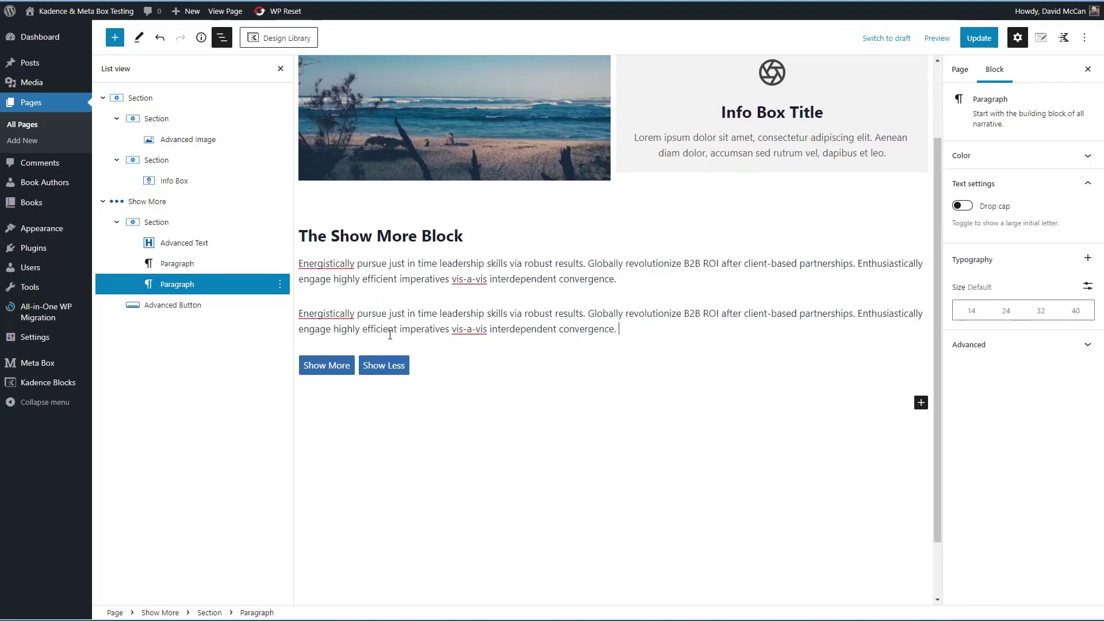
pyautogui.write('Energistically pursue just in time leadership skills via robust results. Globally revolutionize B2B ROI after client-based partnerships. Enthusiastically engage highly efficient imperatives vis-a-vis interdependent convergence.')
pyautogui.write('Energistically pursue just in time leadership skills via robust results. Globally revolutionize B2B ROI after client-based partnerships. Enthusiastically engage highly efficient imperatives vis-a-vis interdependent convergence.')
pyautogui.press('Return')
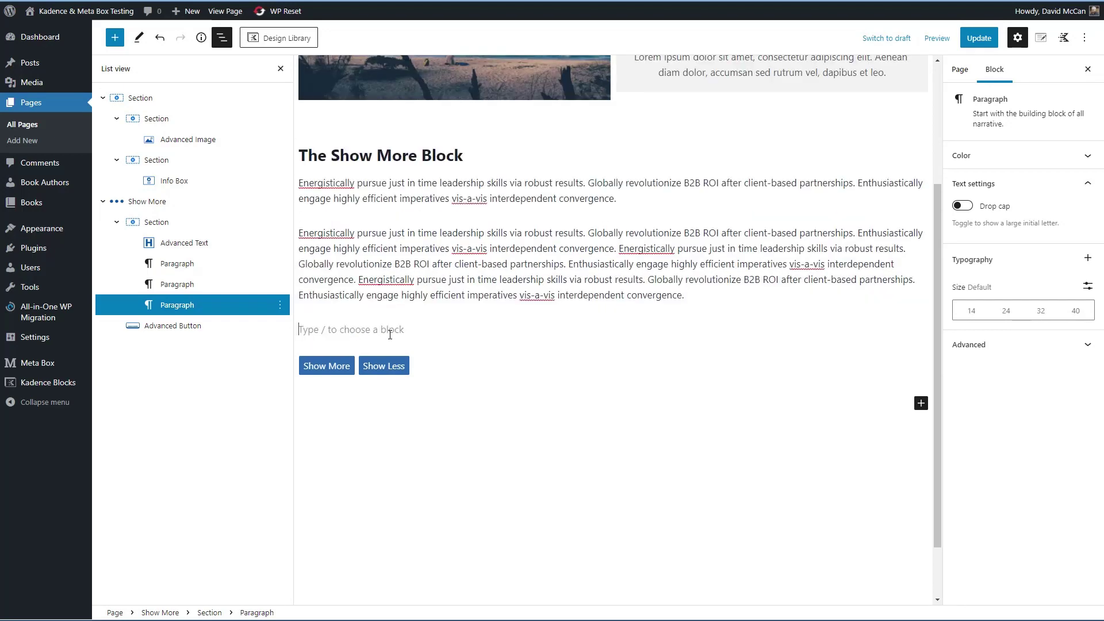
pyautogui.write('Energistically pursue just in time leadership skills via robust results. Globally revolutionize B2B ROI after client-based partnerships. Enthusiastically engage highly efficient imperatives vis-a-vis interdependent convergence.')
pyautogui.press('Return')
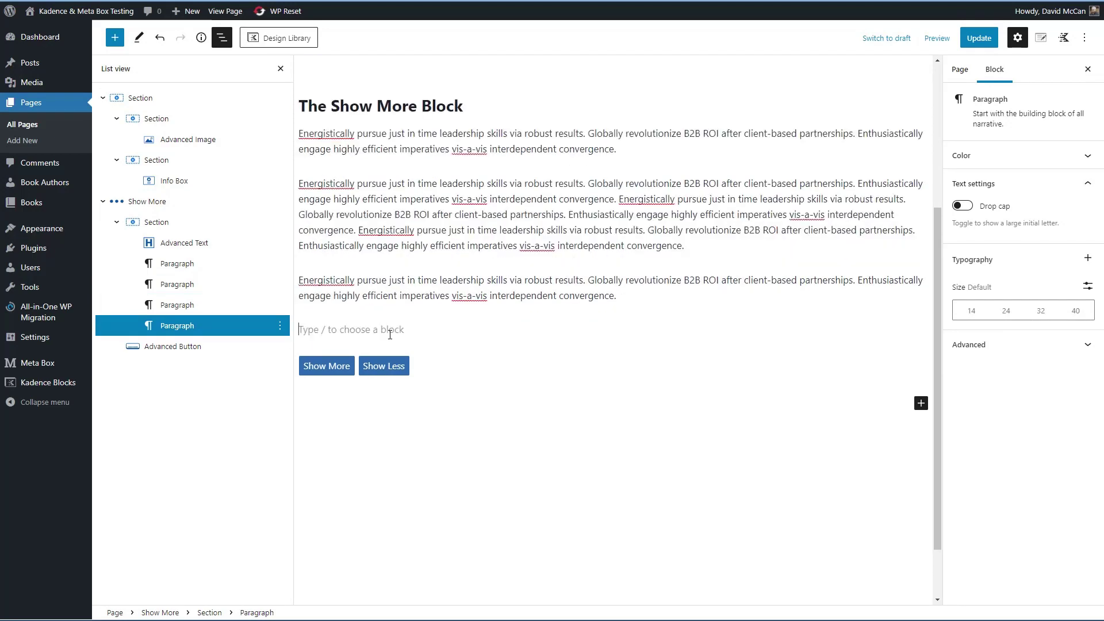
pyautogui.write('Energistically pursue just in time leadership skills via robust results. Globally revolutionize B2B ROI after client-based partnerships. Enthusiastically engage highly efficient imperatives vis-a-vis interdependent convergence.')
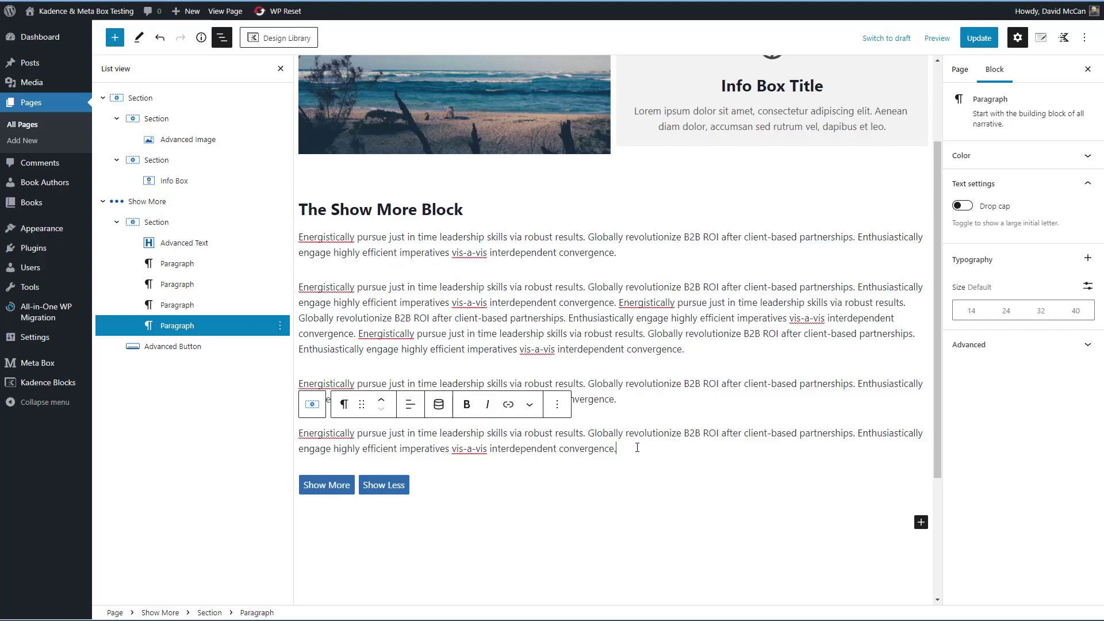
# Step: Add a Spacer after the last paragraph and resize it to 28 px
pyautogui.press('Return')
pyautogui.write('/spa')
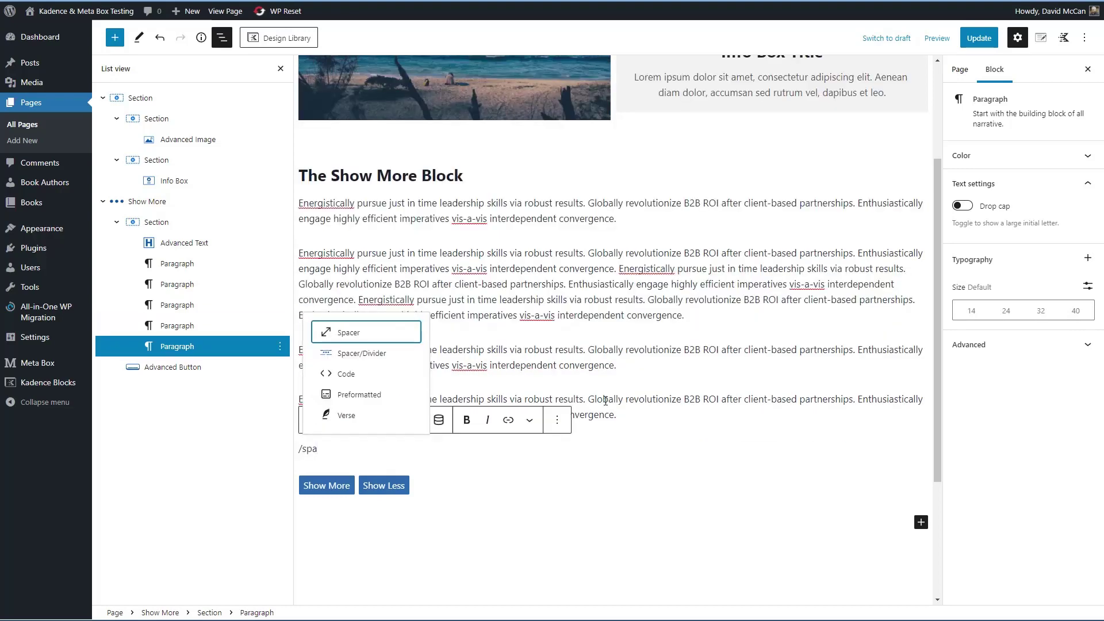
pyautogui.click(349, 333)
pyautogui.moveTo(614, 497); pyautogui.dragTo(614, 456)
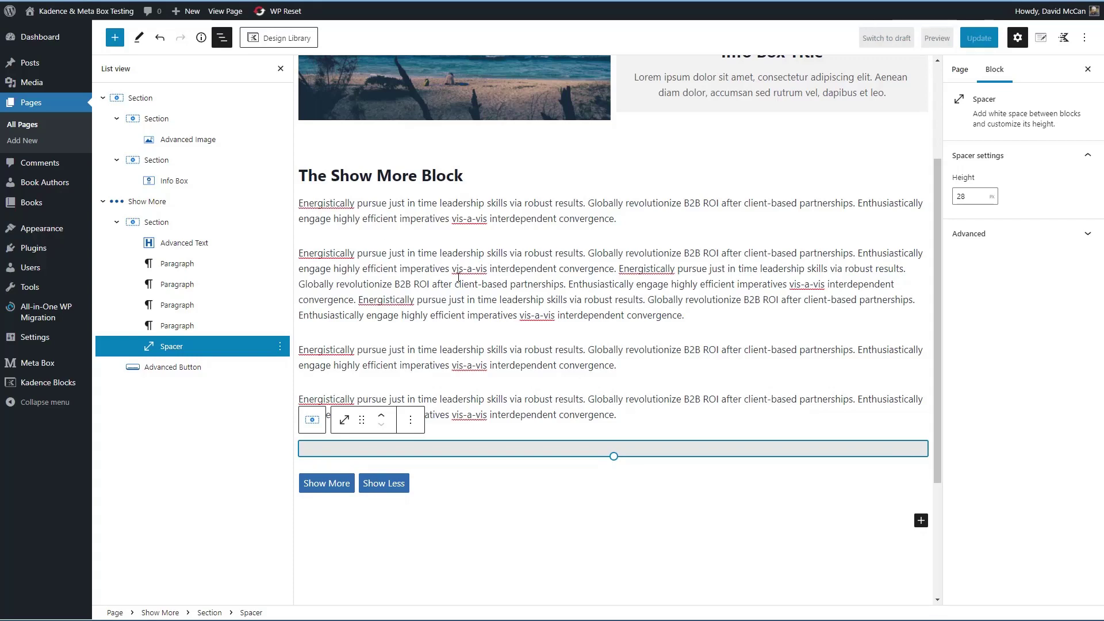
pyautogui.scroll(1, 345, 259)
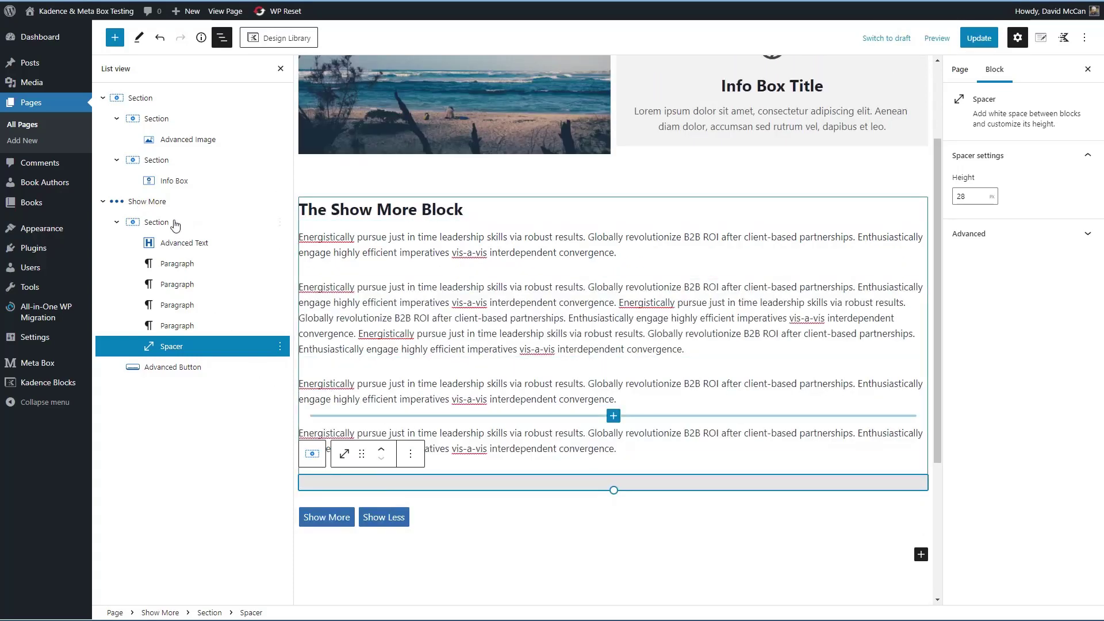
# Step: Give the Show More block a 150 maximum preview height with fade-out preview, then update
pyautogui.click(150, 202)
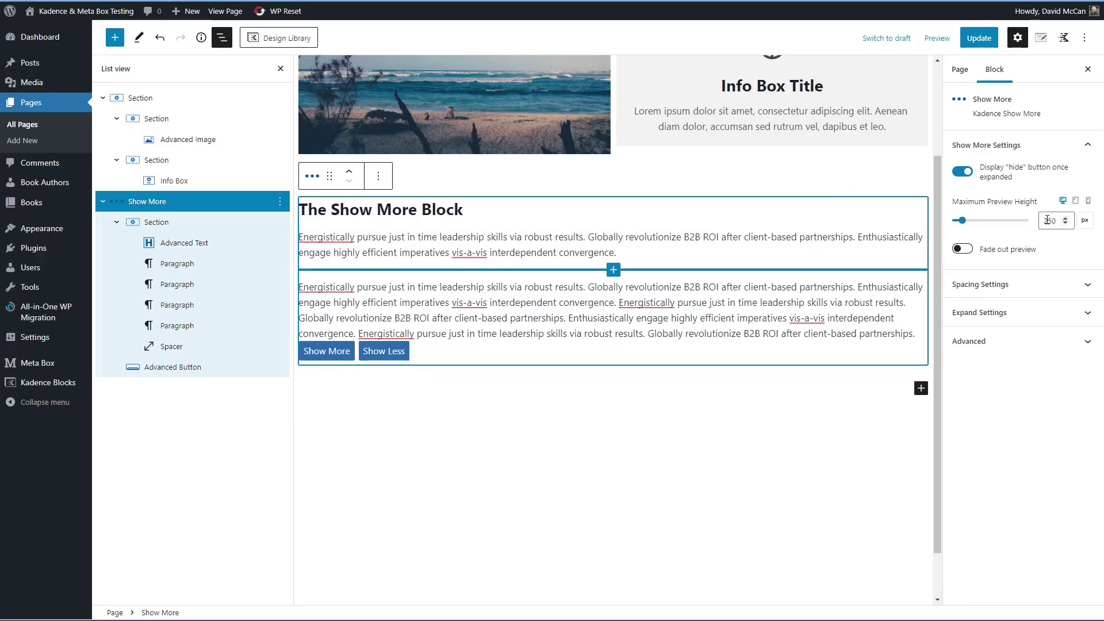
pyautogui.moveTo(1047, 220); pyautogui.dragTo(1039, 224)
pyautogui.write('1')
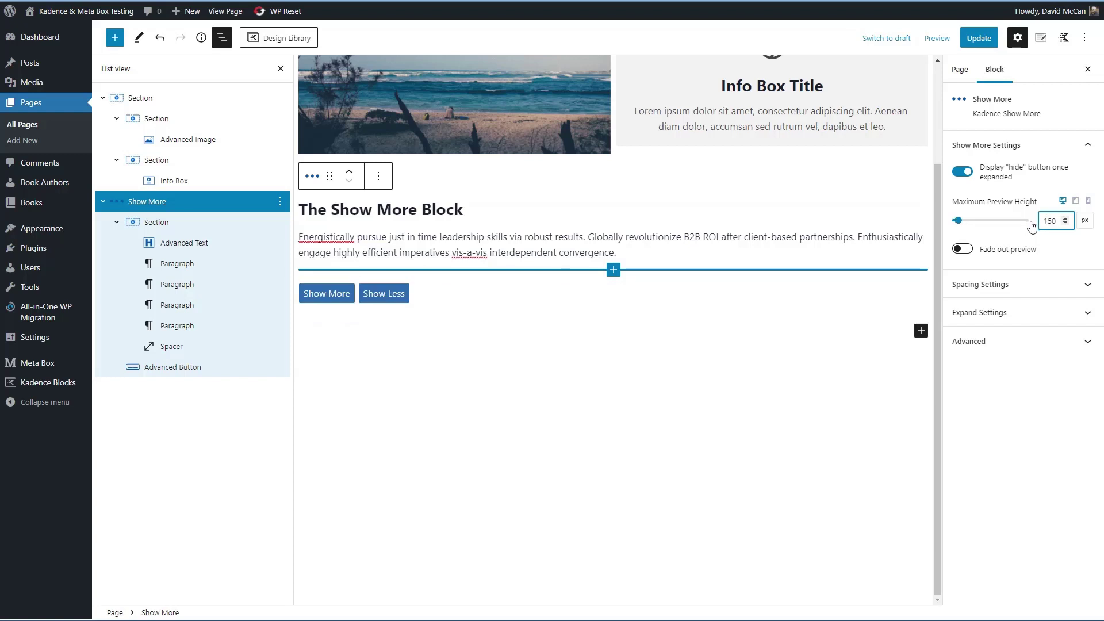
pyautogui.click(979, 253)
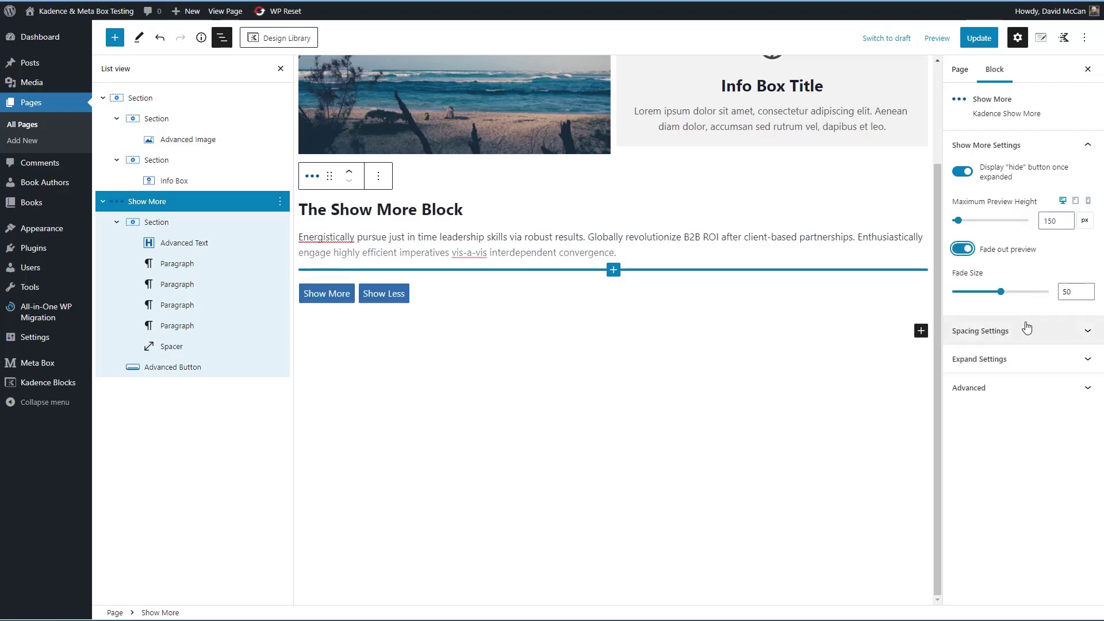
pyautogui.click(1019, 337)
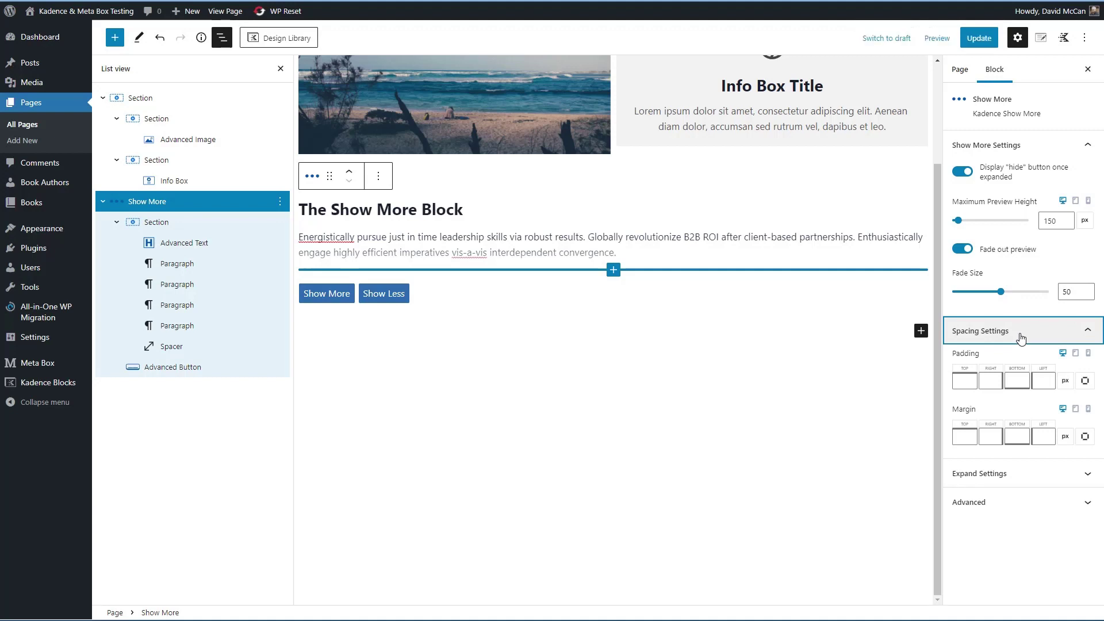
pyautogui.click(1019, 337)
pyautogui.click(1013, 361)
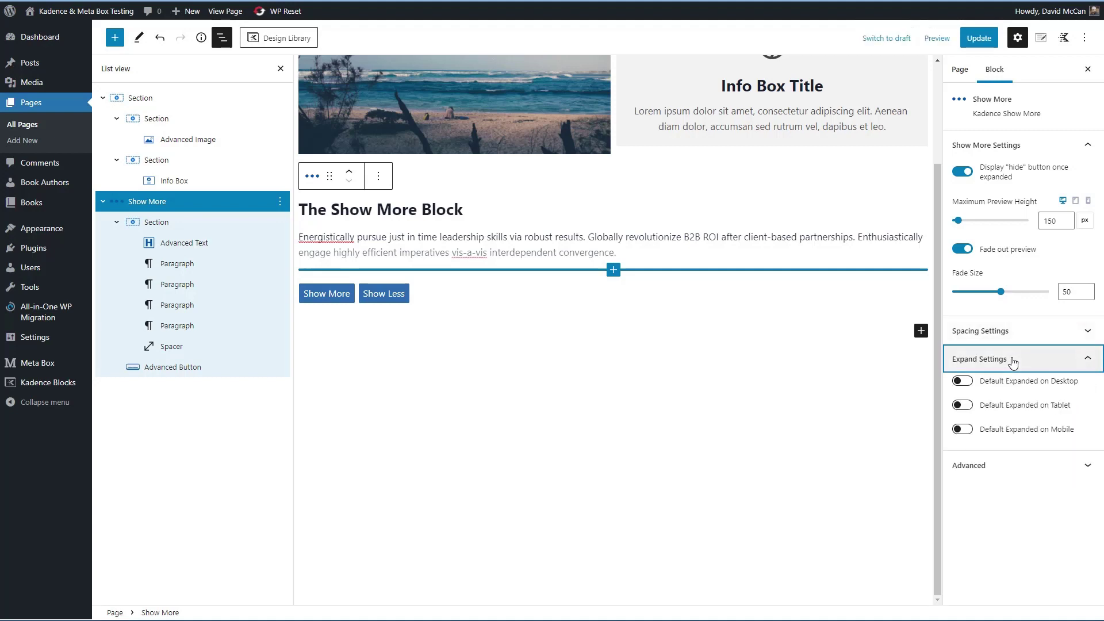
pyautogui.click(1013, 360)
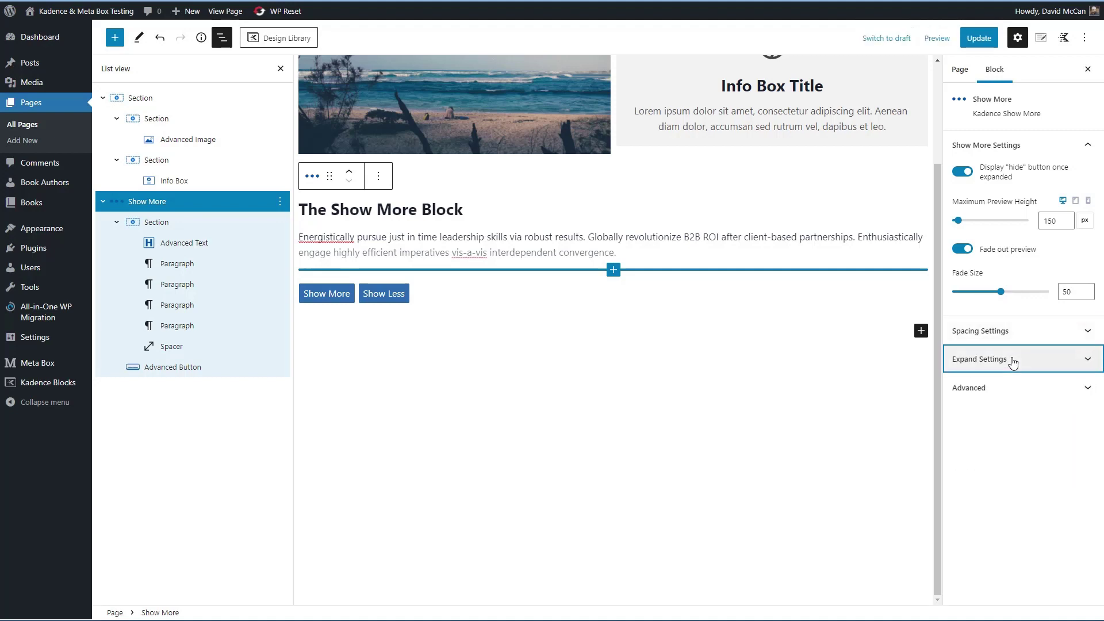
pyautogui.click(967, 39)
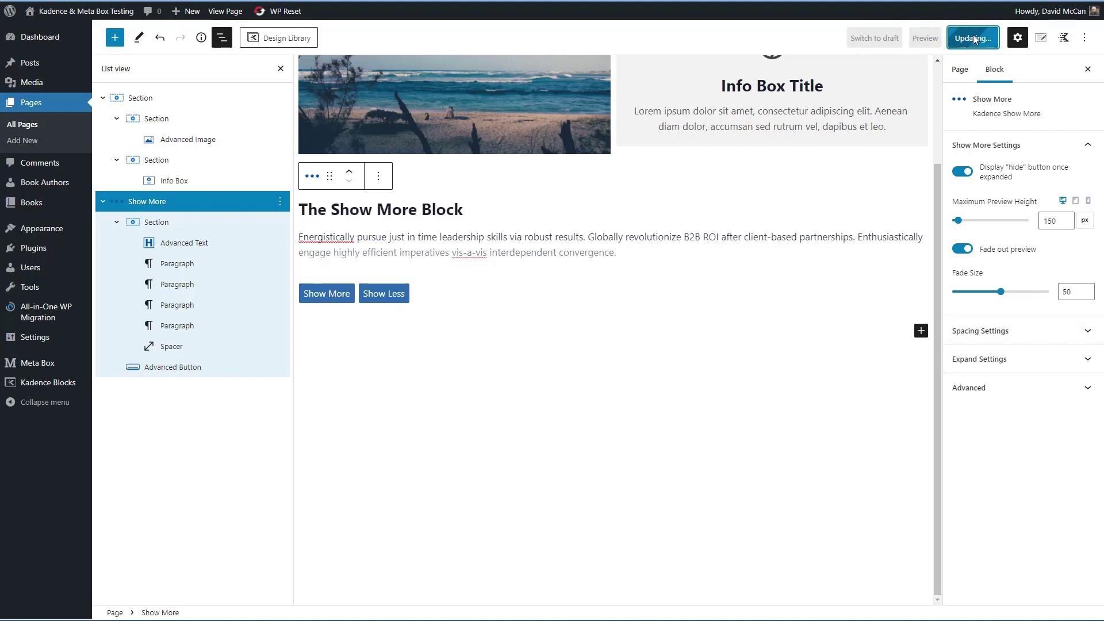
# Step: Preview the page live and toggle Show More and Show Less, leaving the block collapsed
pyautogui.click(931, 39)
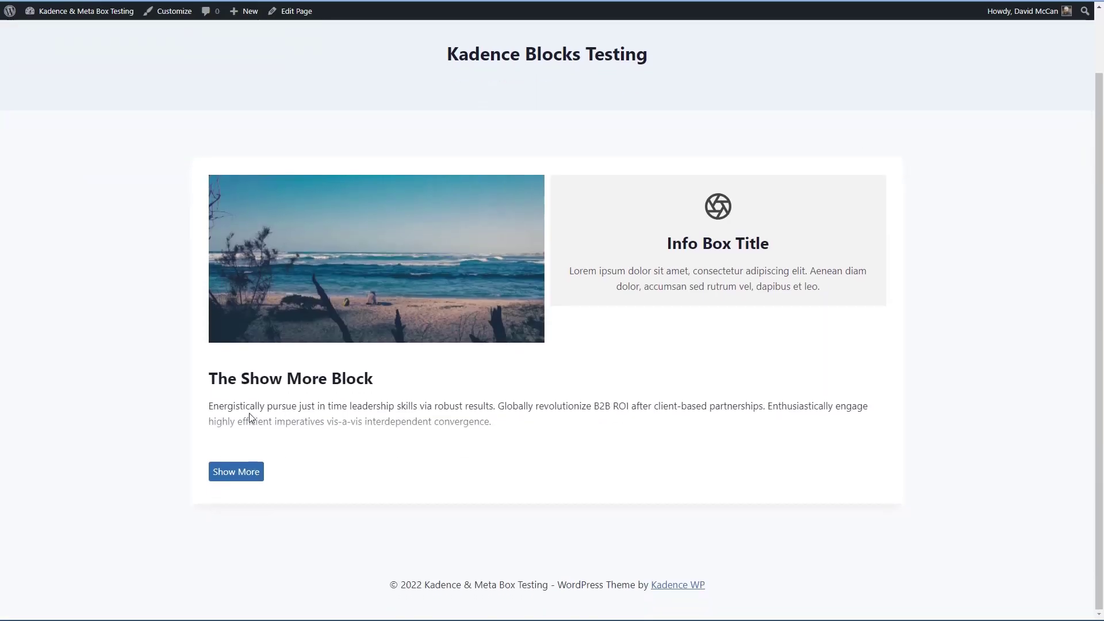
pyautogui.click(251, 473)
pyautogui.scroll(-3, 185, 454)
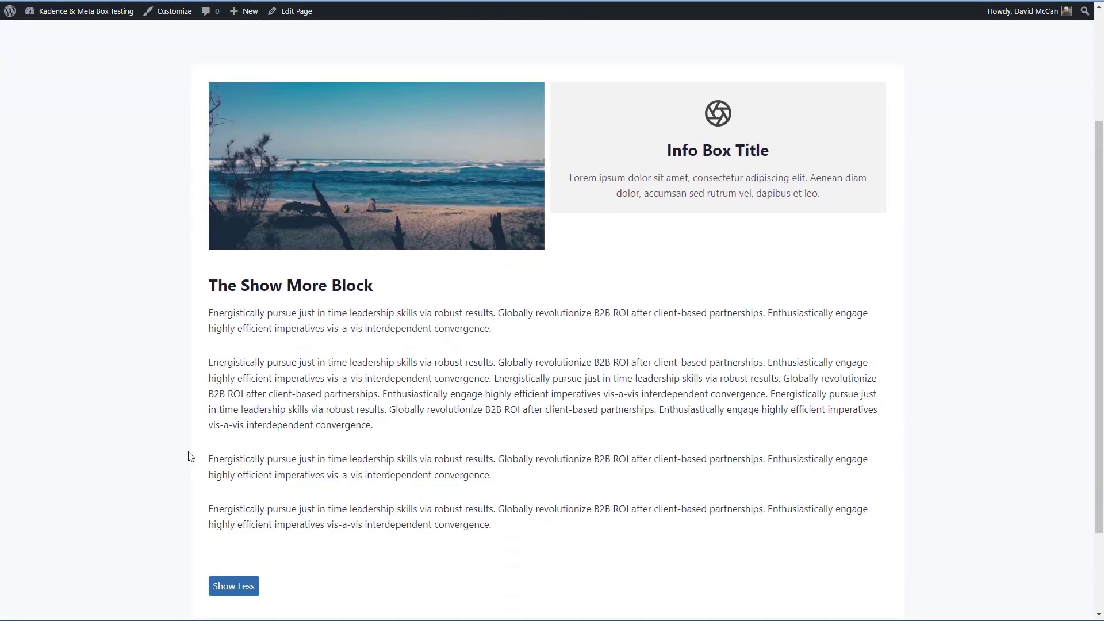
pyautogui.click(234, 476)
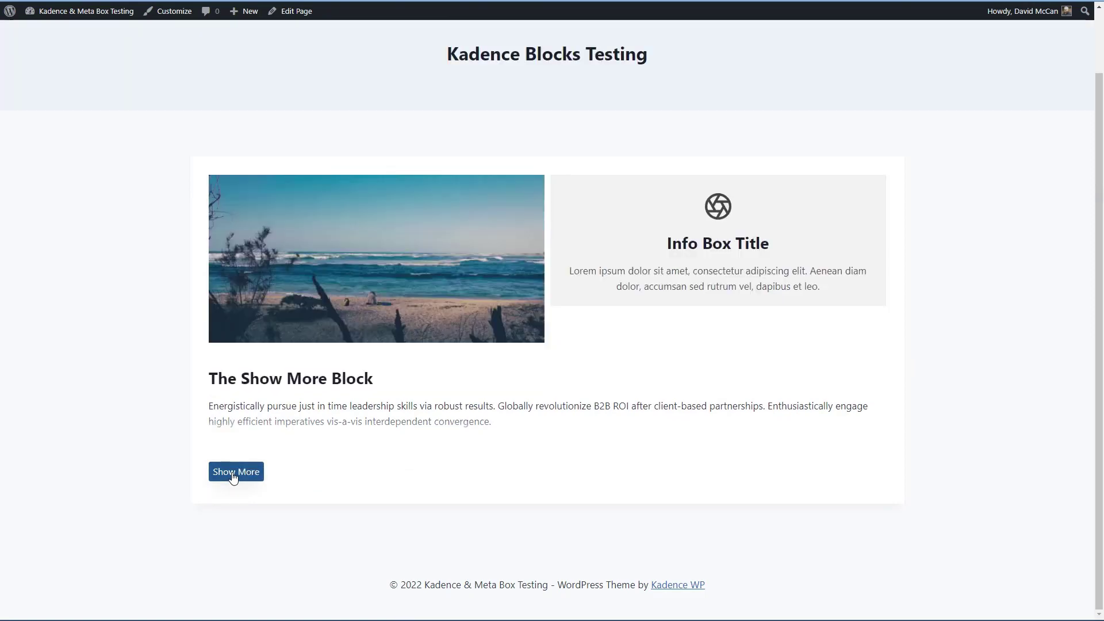
pyautogui.click(233, 476)
pyautogui.scroll(-5, 232, 469)
pyautogui.click(233, 472)
pyautogui.scroll(1, 259, 144)
pyautogui.scroll(1, 259, 143)
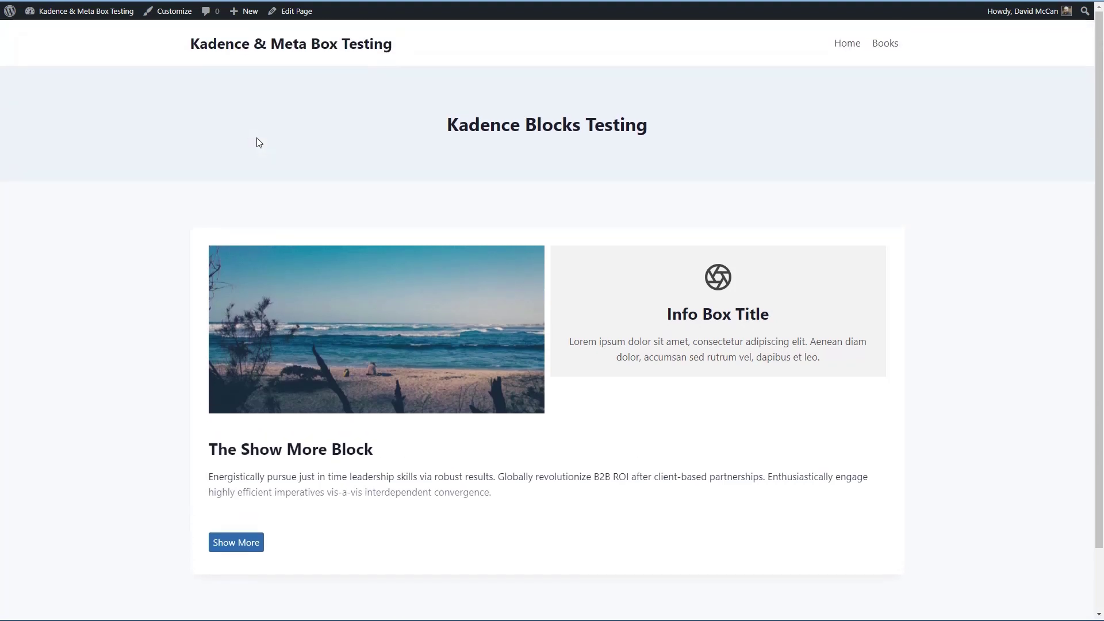
# Step: Go to the Dashboard and open the Kadence theme dashboard
pyautogui.moveTo(58, 33)
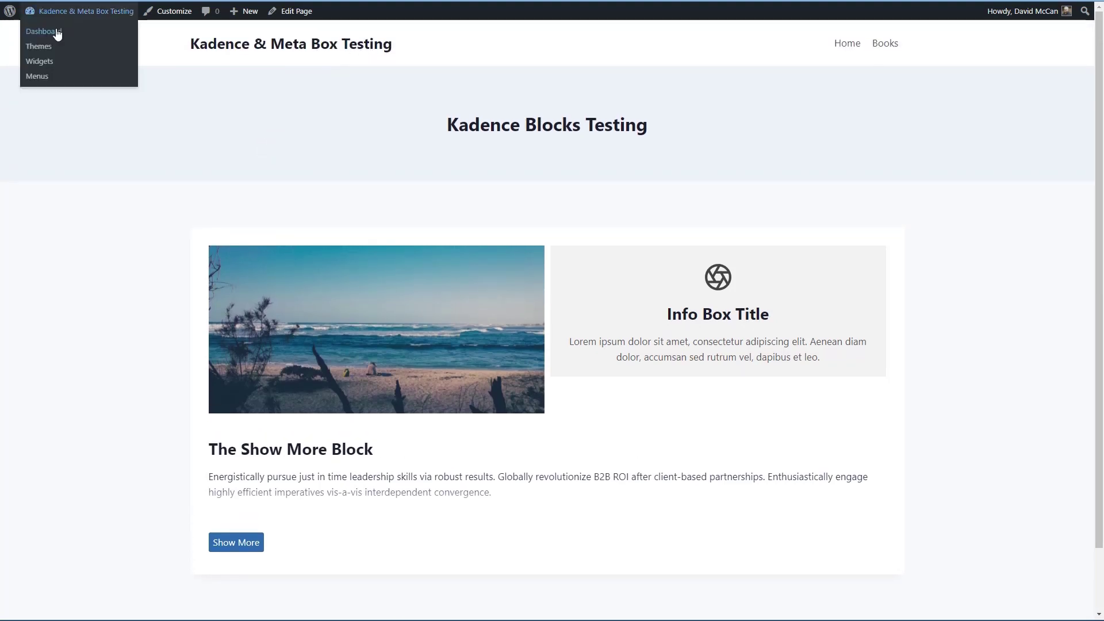
pyautogui.click(70, 36)
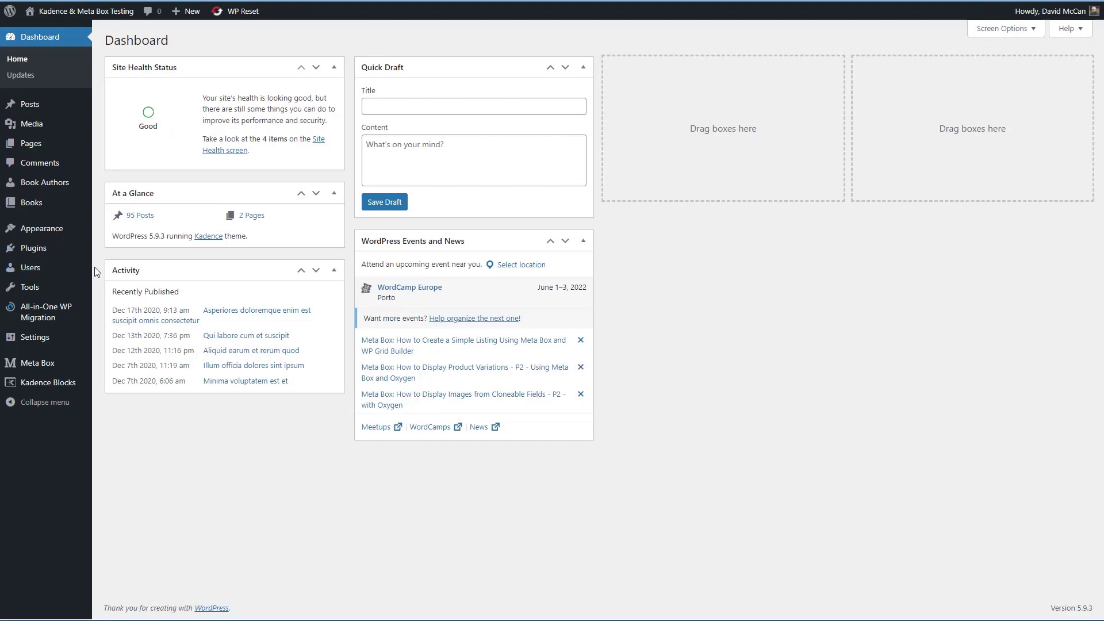
pyautogui.moveTo(58, 229)
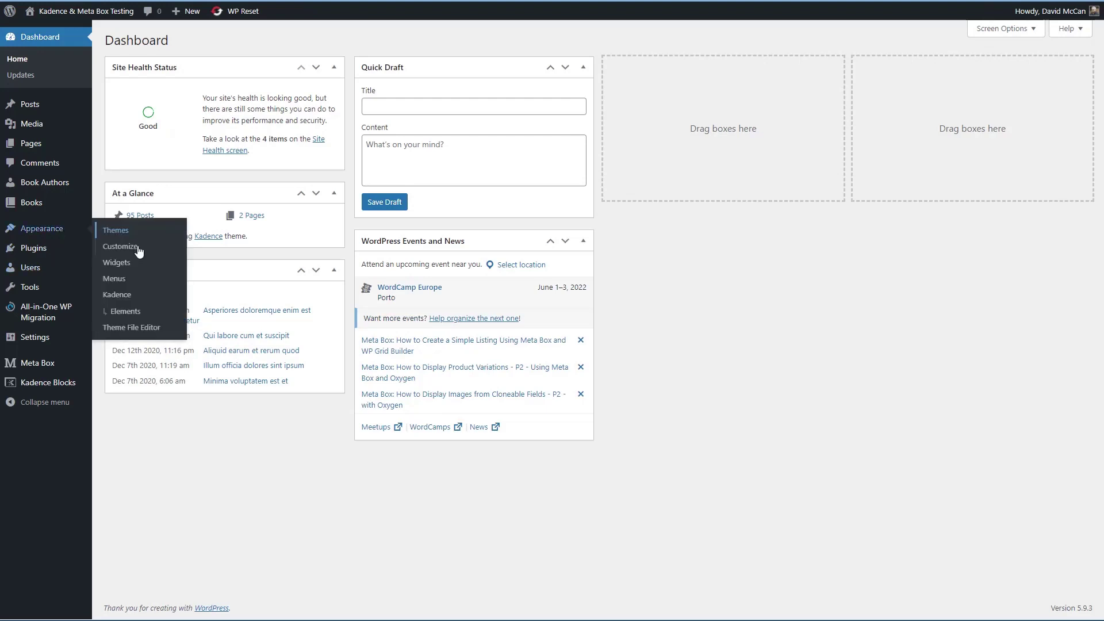
pyautogui.click(120, 296)
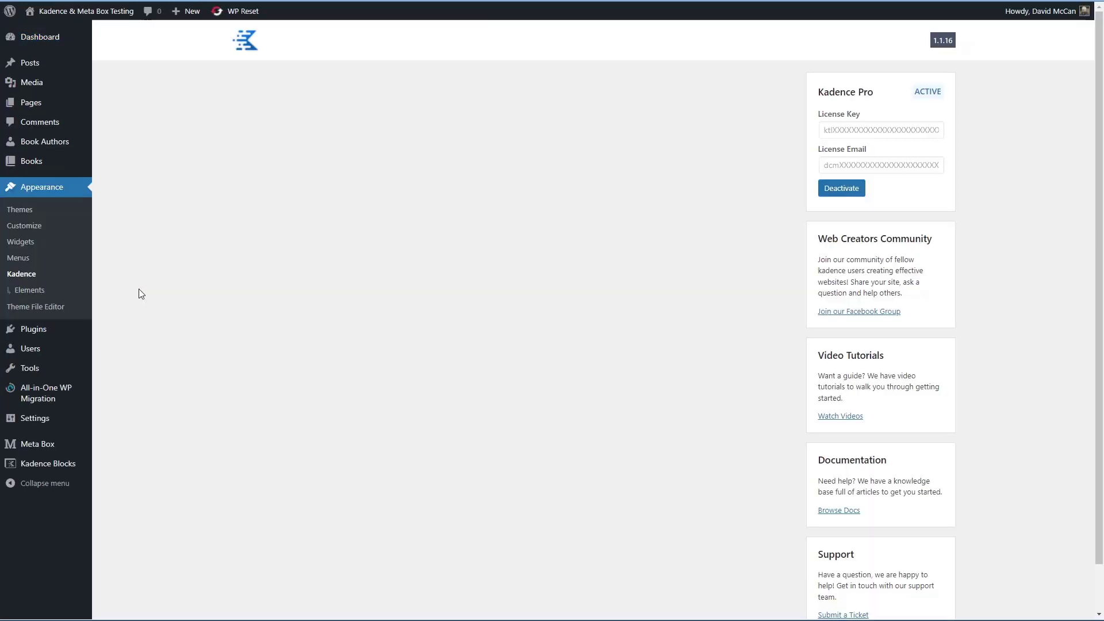
pyautogui.scroll(-2, 171, 256)
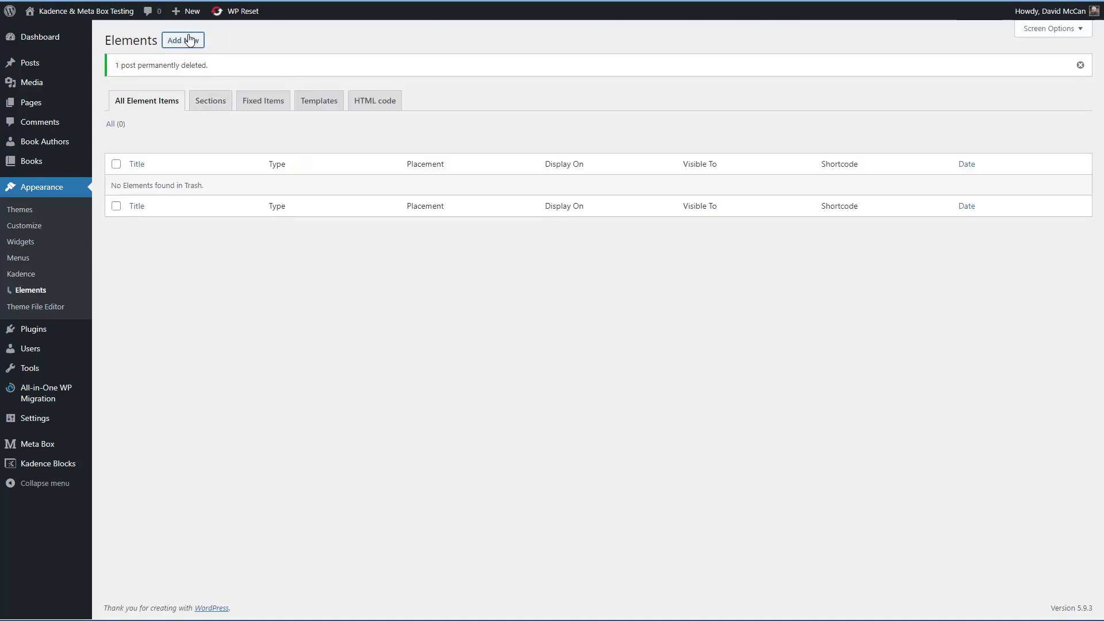
# Step: Create a new Template element titled 'Book Single'
pyautogui.click(195, 40)
pyautogui.click(514, 360)
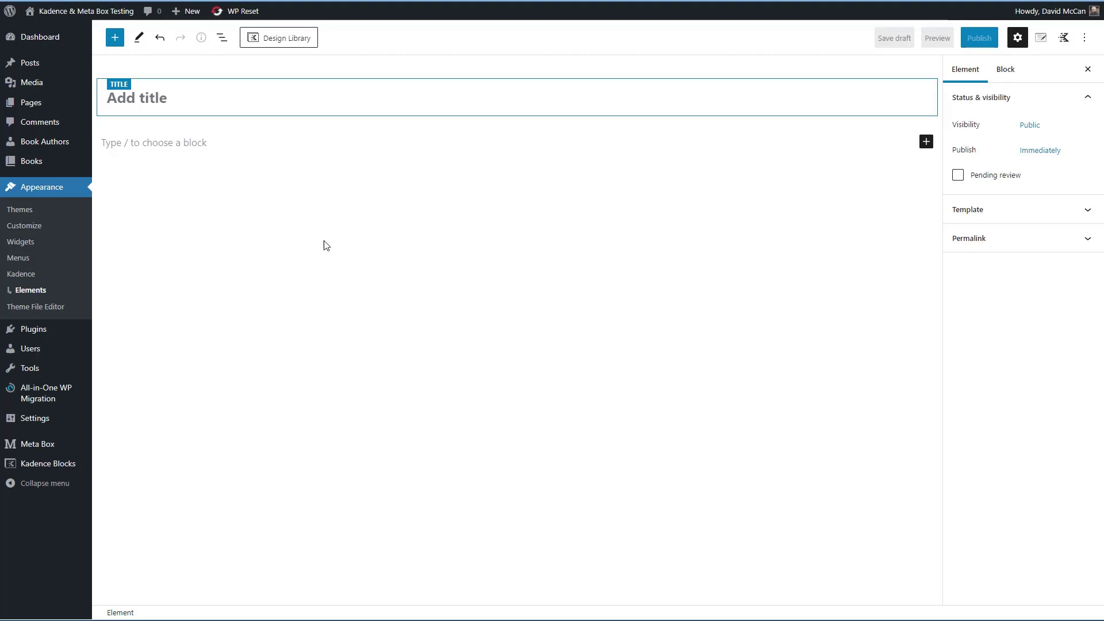
pyautogui.write('Book Single')
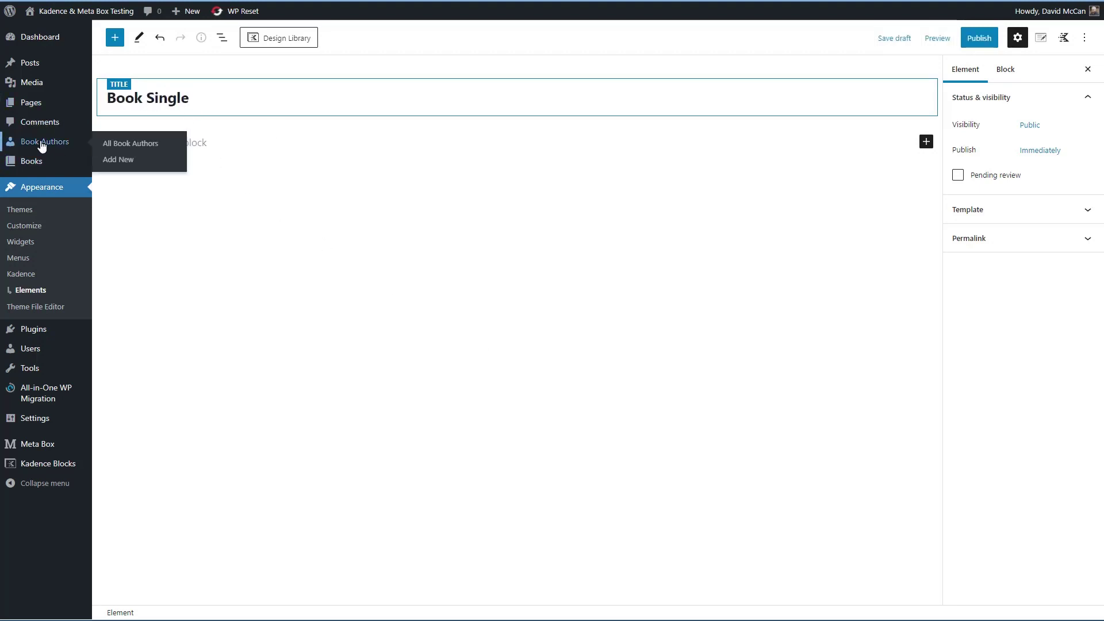
pyautogui.moveTo(29, 161)
pyautogui.rightClick(125, 166)
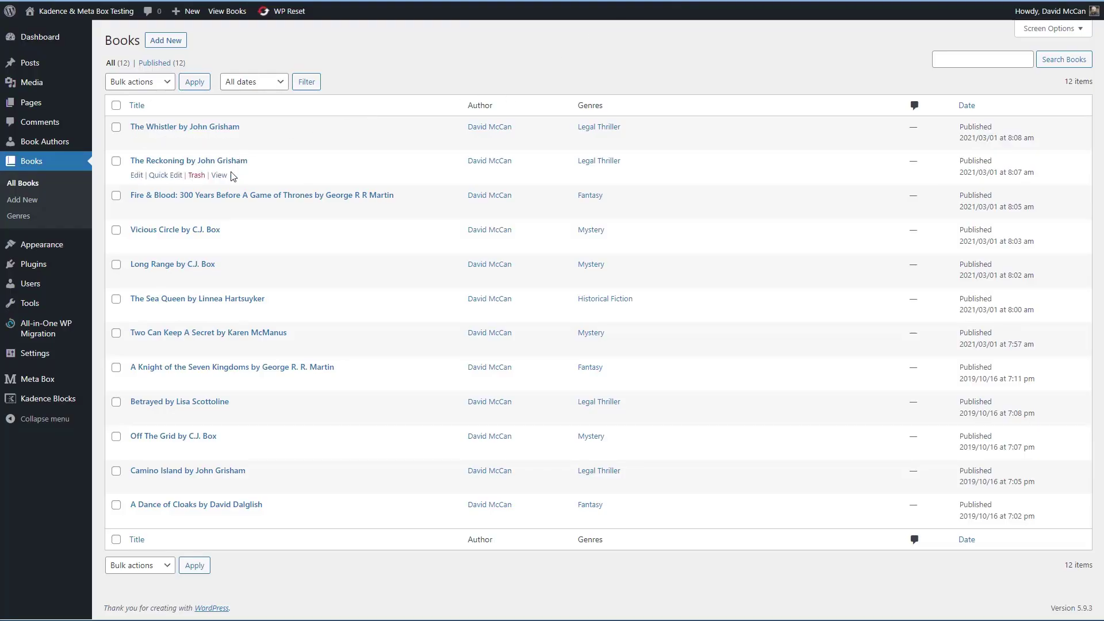
pyautogui.click(158, 299)
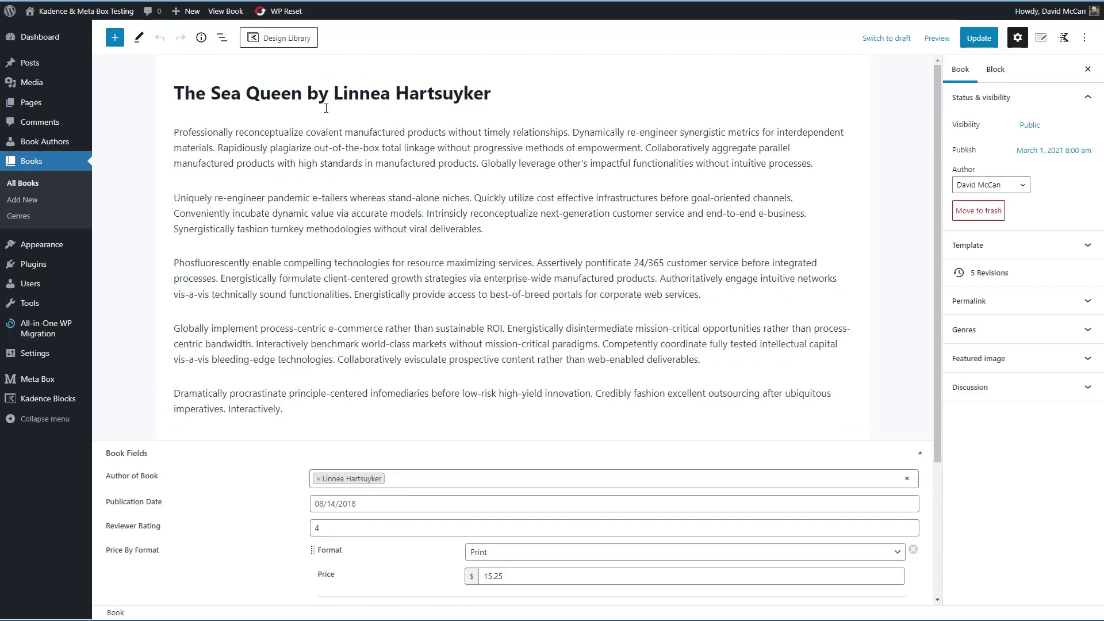
pyautogui.scroll(-3, 325, 108)
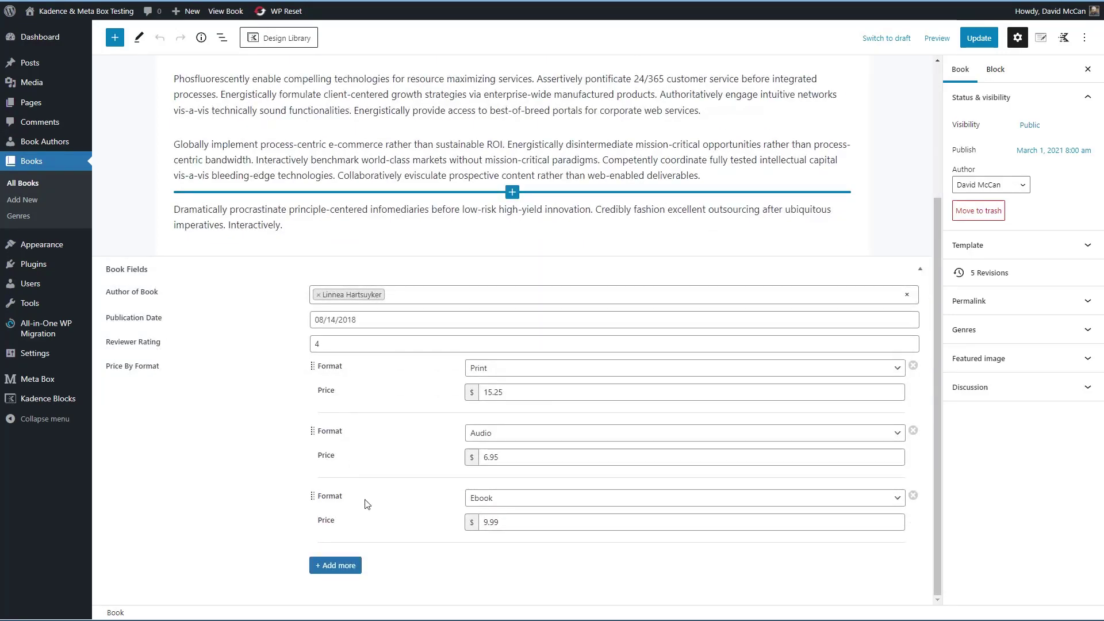
pyautogui.scroll(3, 355, 374)
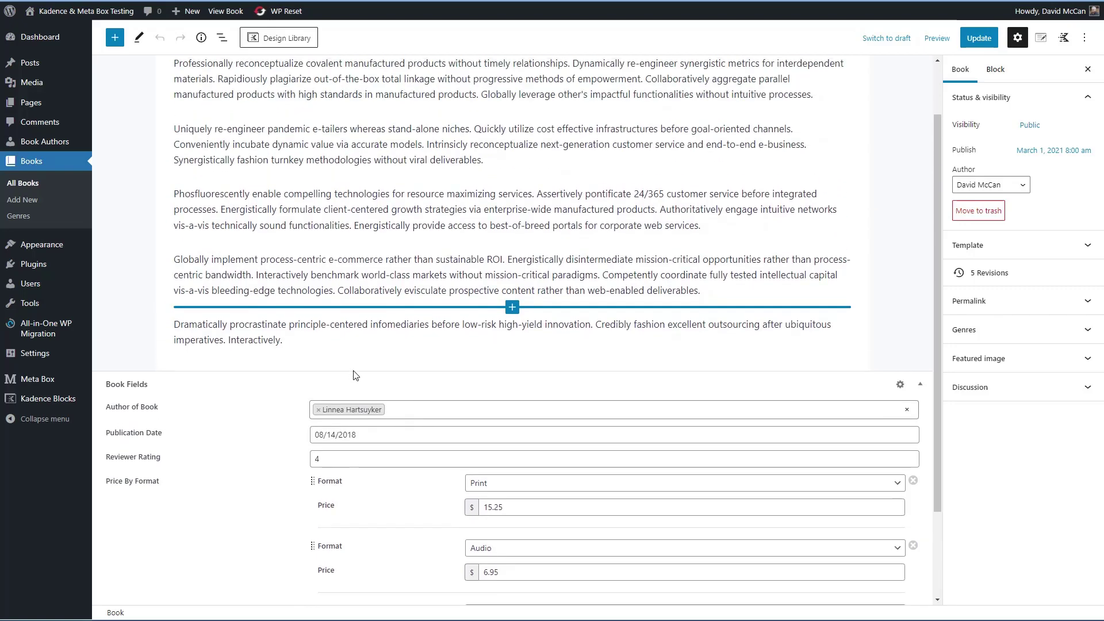
pyautogui.click(989, 329)
pyautogui.click(978, 424)
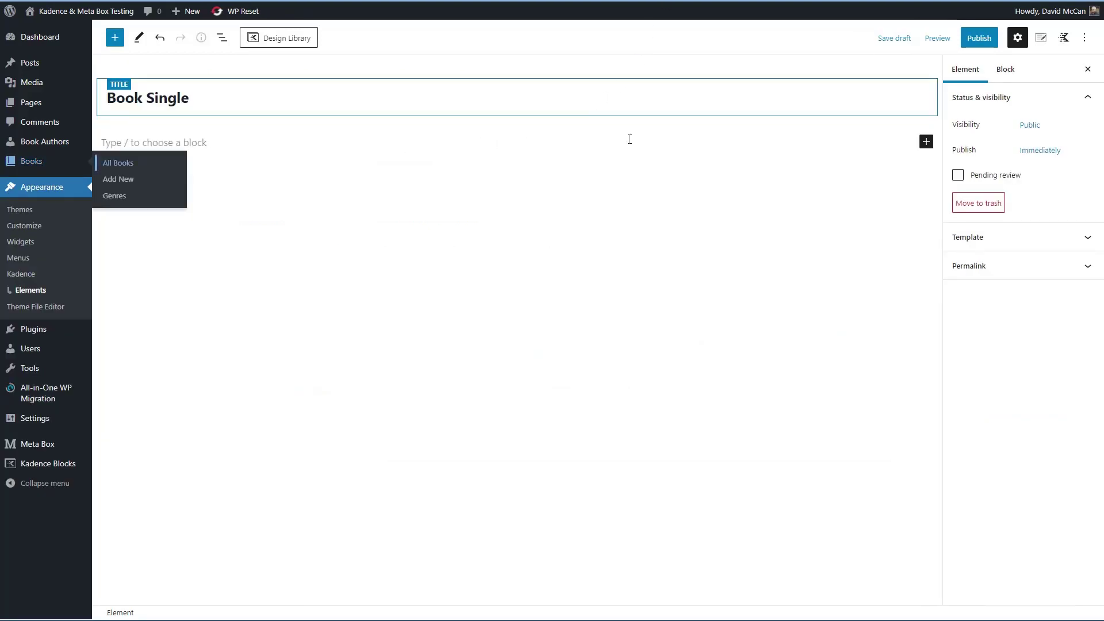
# Step: Set the template's preview to the Books post type, previewing The Sea Queen
pyautogui.click(1042, 39)
pyautogui.click(1028, 149)
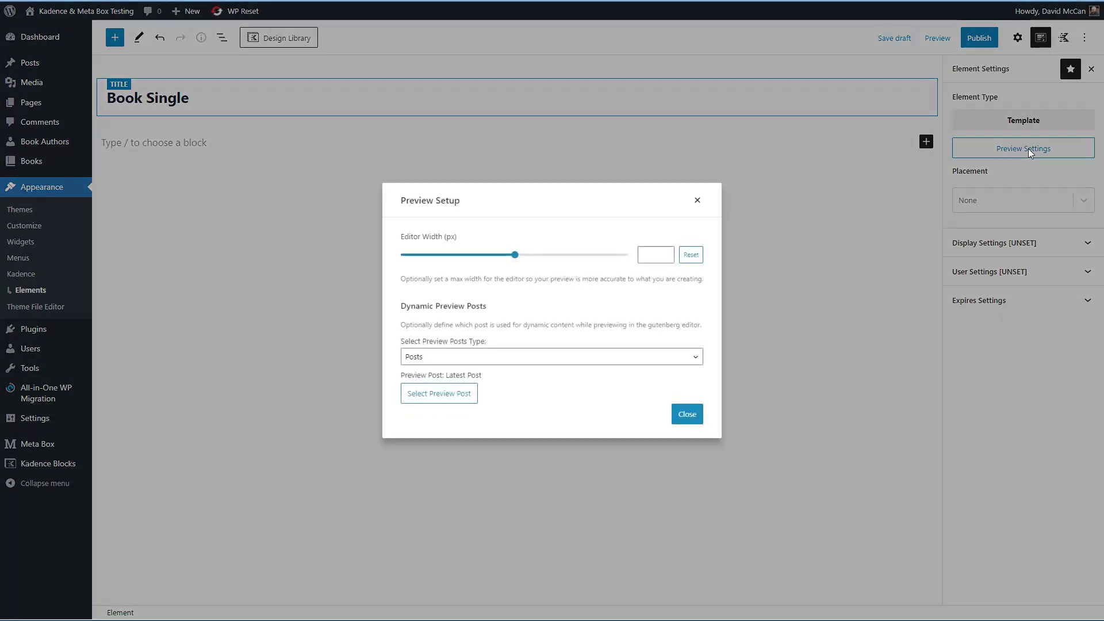
pyautogui.click(477, 358)
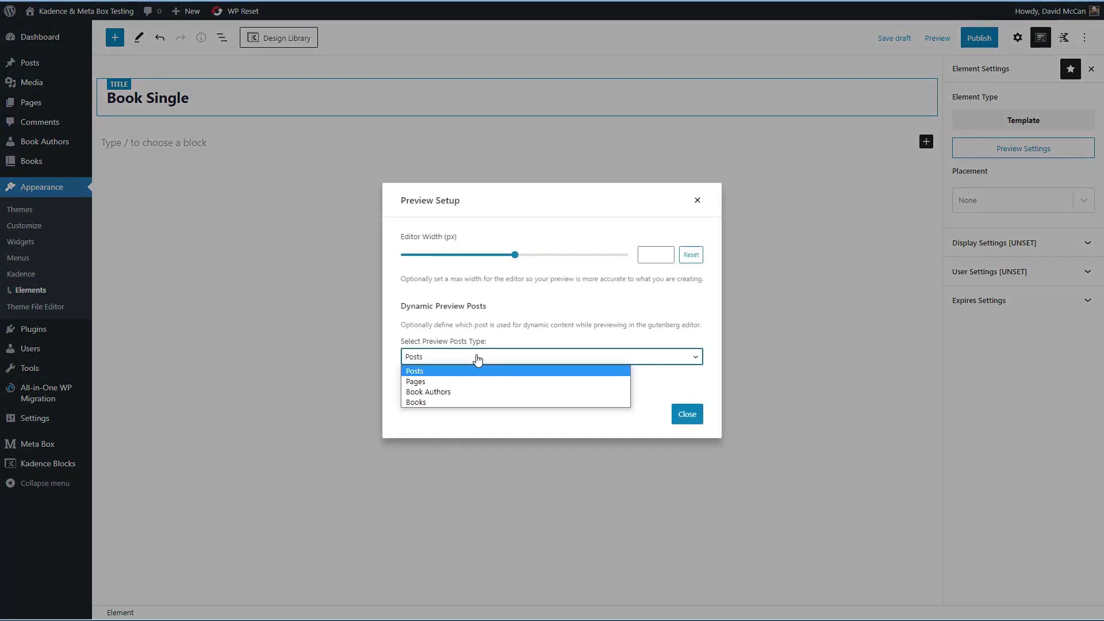
pyautogui.click(433, 402)
pyautogui.click(460, 395)
pyautogui.click(285, 247)
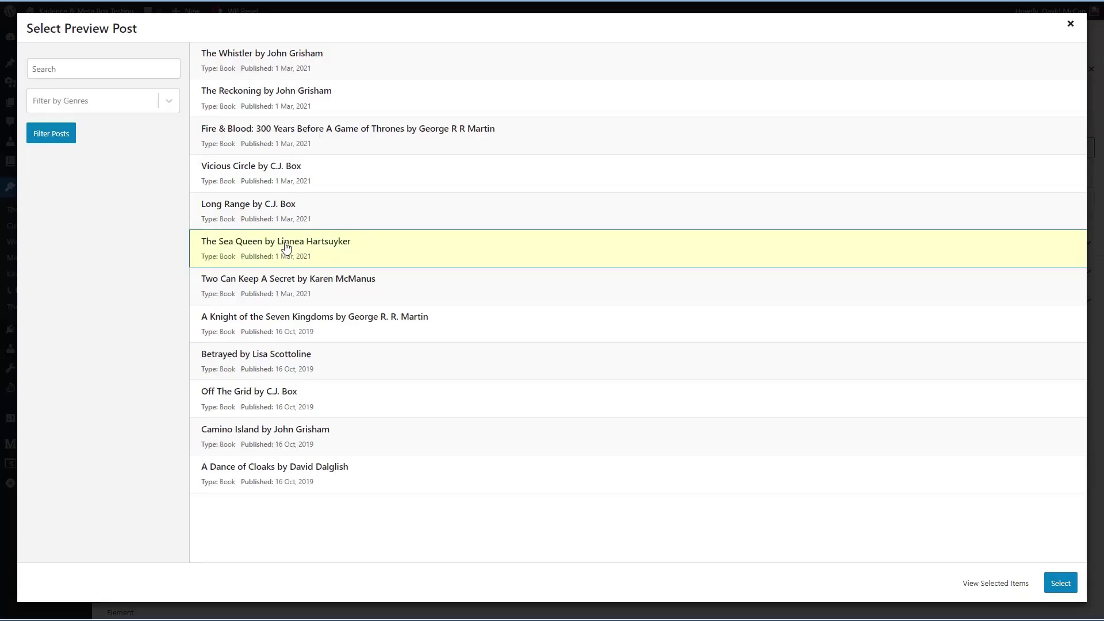
pyautogui.click(1049, 583)
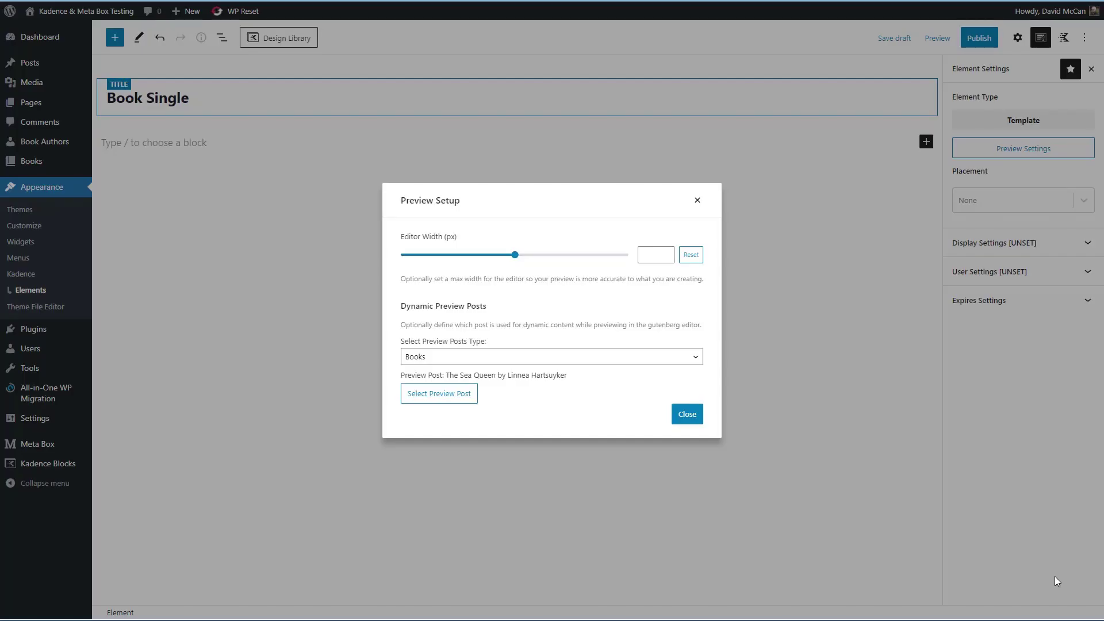
pyautogui.click(687, 415)
# Step: Set placement to Replace Single Post Content and show the template on Single Books
pyautogui.click(991, 196)
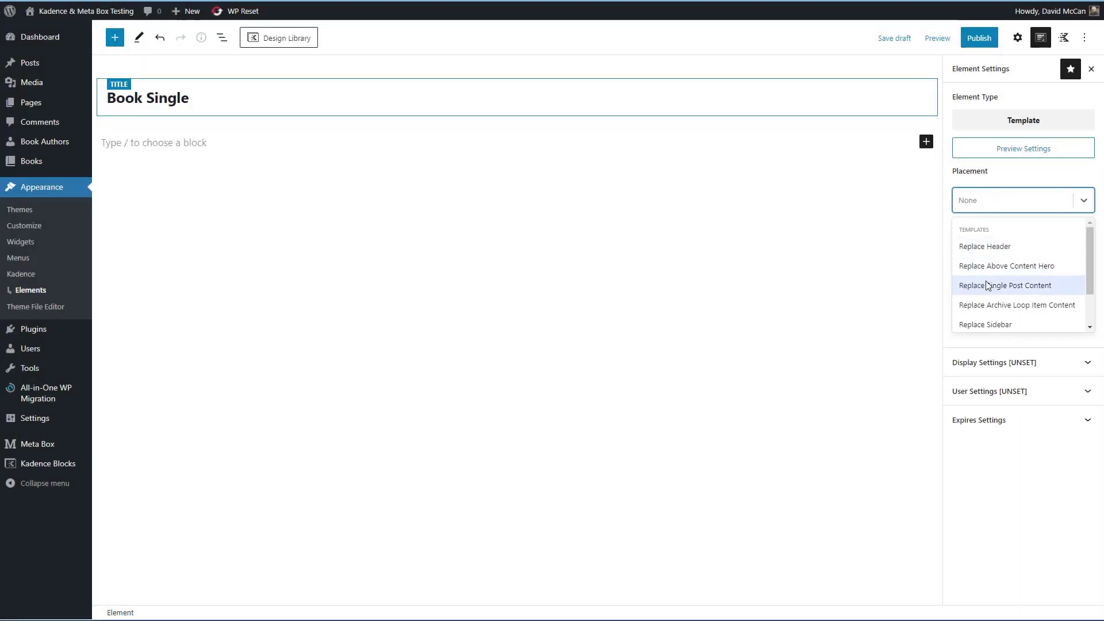
pyautogui.click(1012, 283)
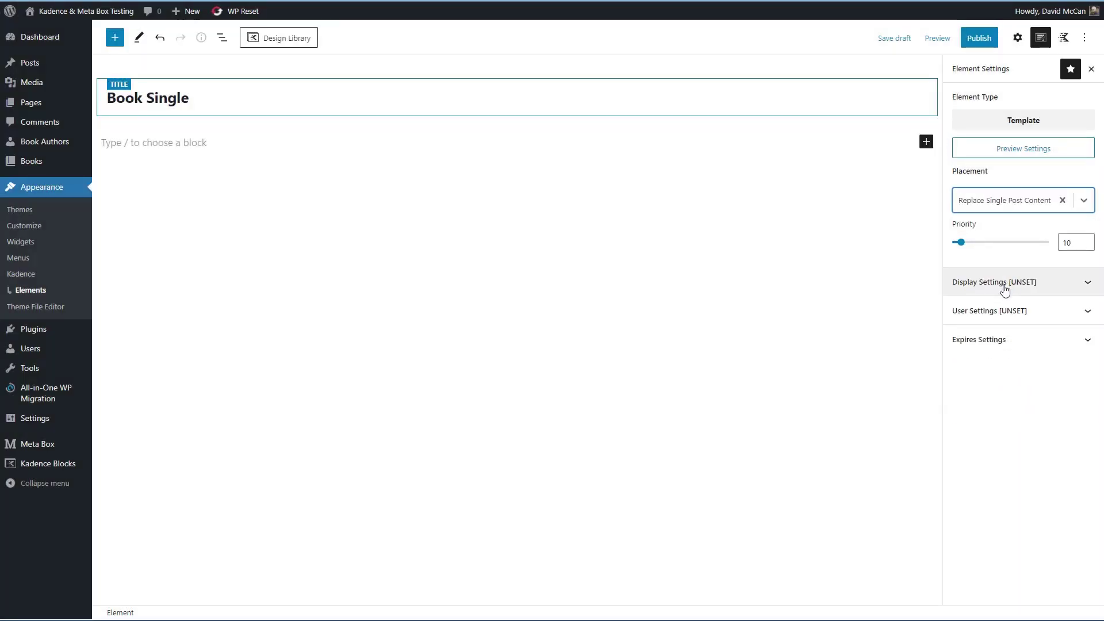
pyautogui.click(1004, 288)
pyautogui.click(1001, 337)
pyautogui.scroll(-5, 995, 403)
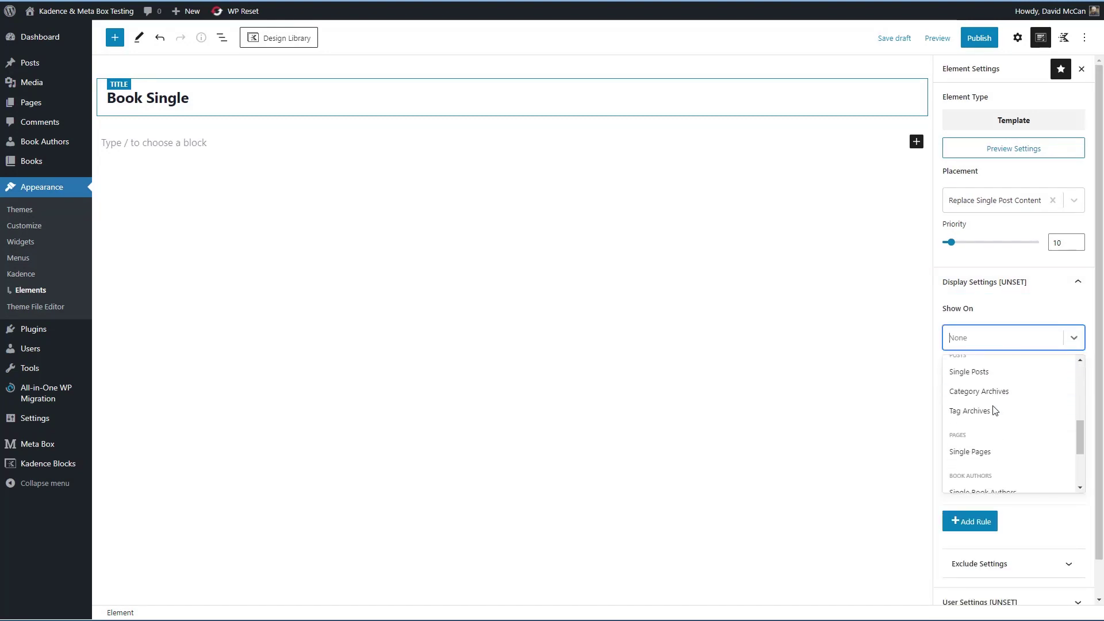
pyautogui.scroll(-2, 1000, 414)
pyautogui.click(995, 439)
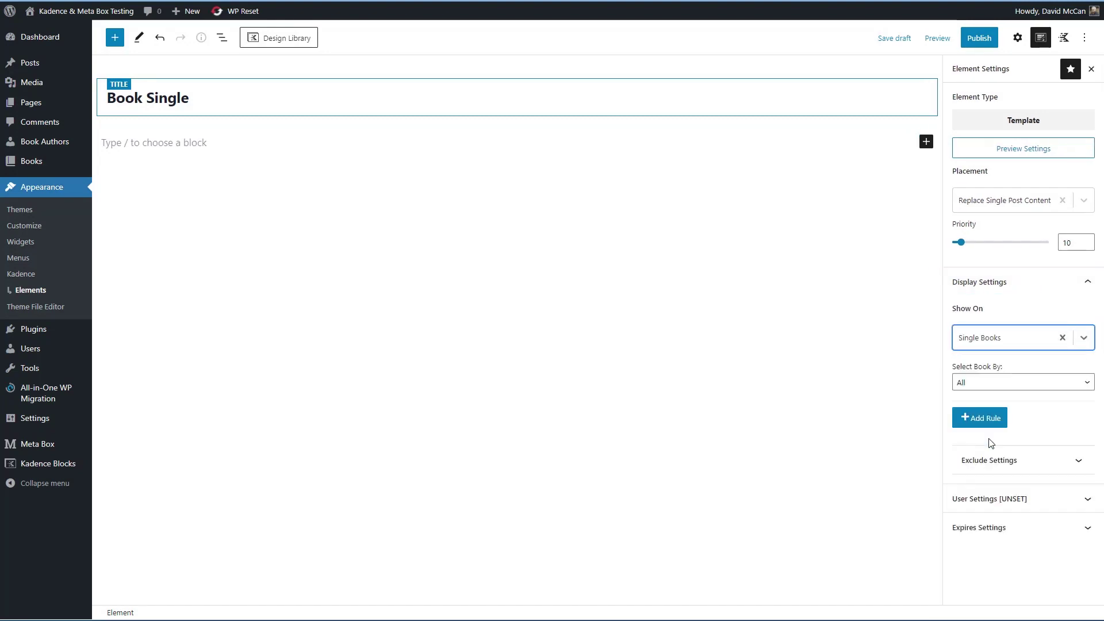
# Step: Make the template visible to All Users
pyautogui.click(999, 499)
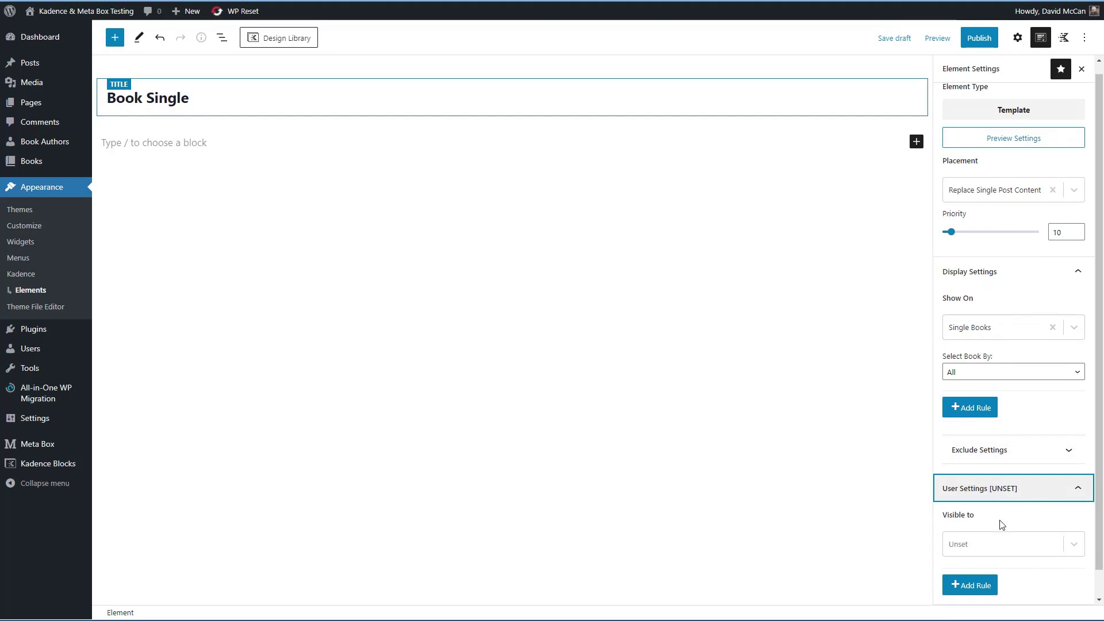
pyautogui.click(998, 543)
pyautogui.click(986, 526)
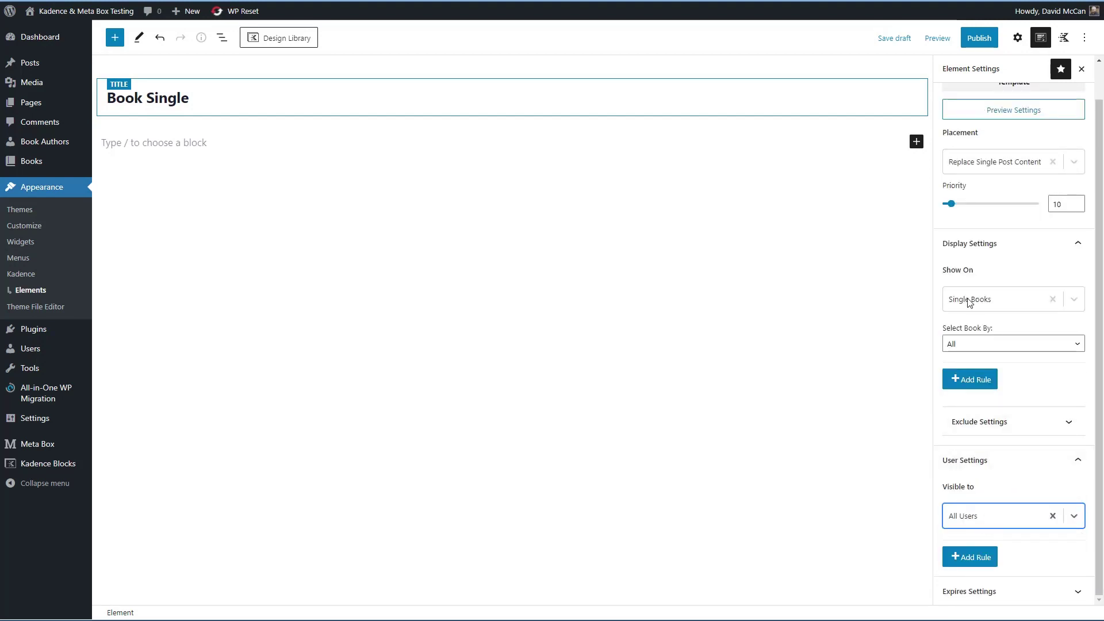
pyautogui.click(184, 136)
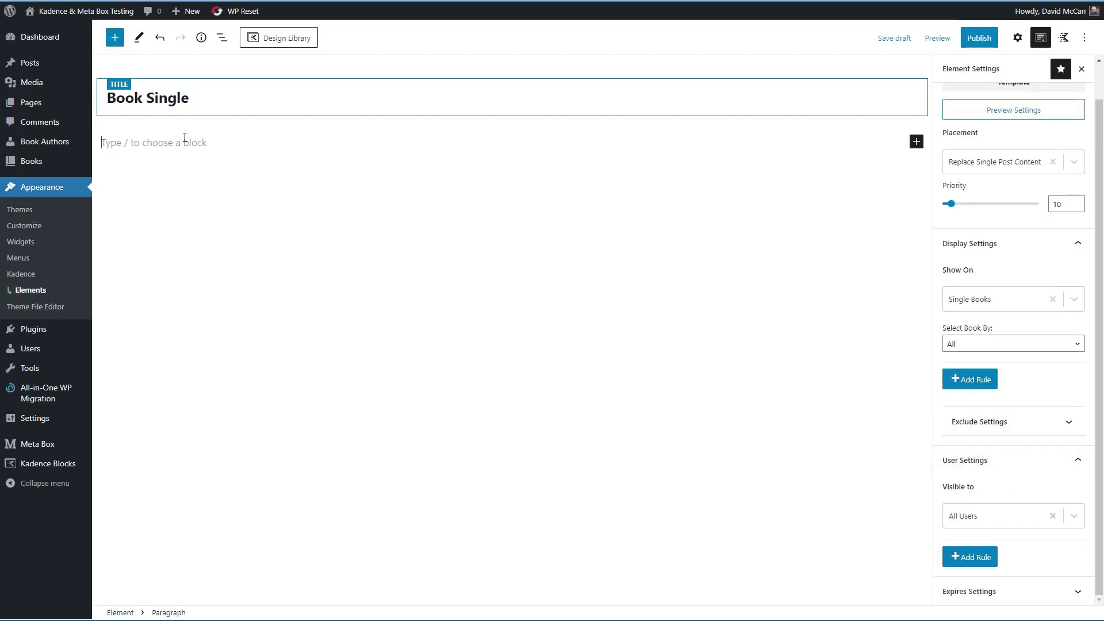
# Step: Add a 33/66 Row Layout via /row with an Advanced Image in the left column
pyautogui.write('/ro')
pyautogui.click(172, 197)
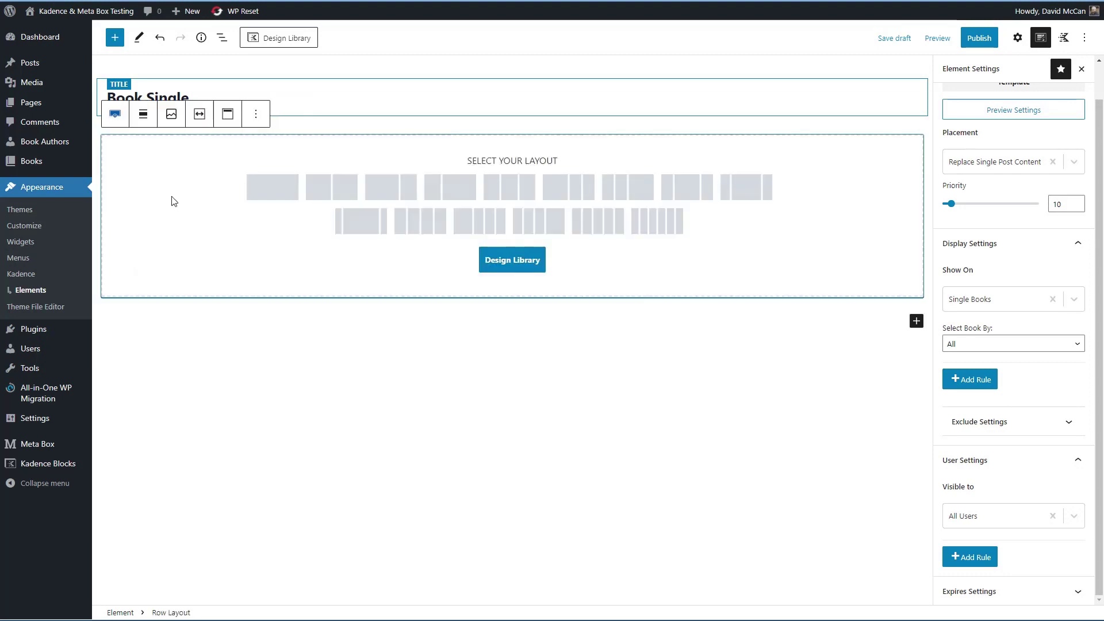
pyautogui.click(454, 187)
pyautogui.click(234, 159)
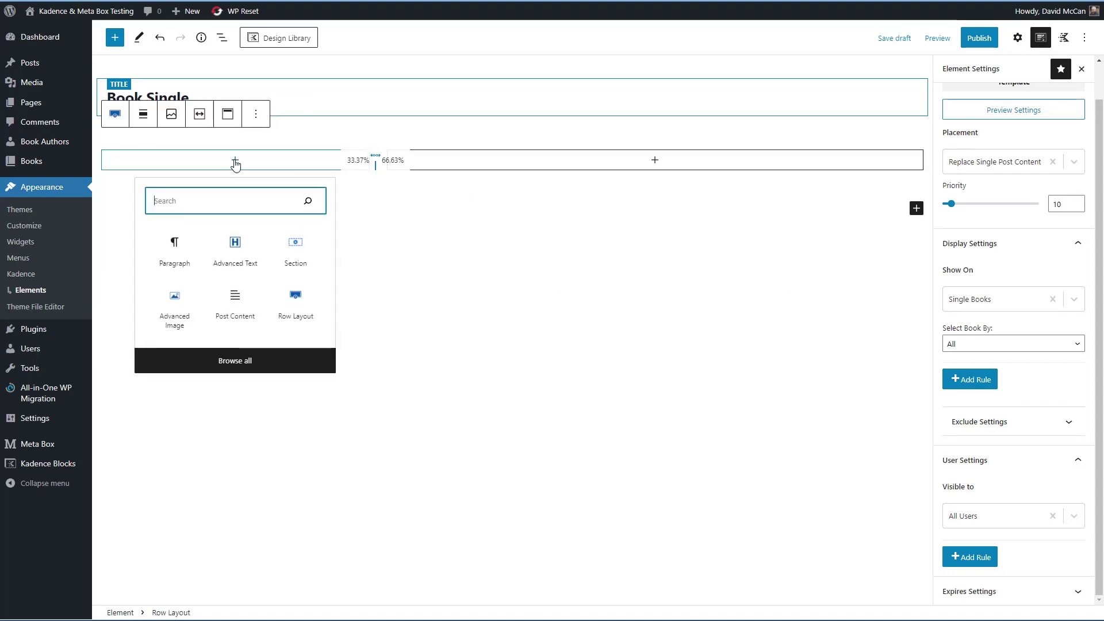
pyautogui.click(175, 306)
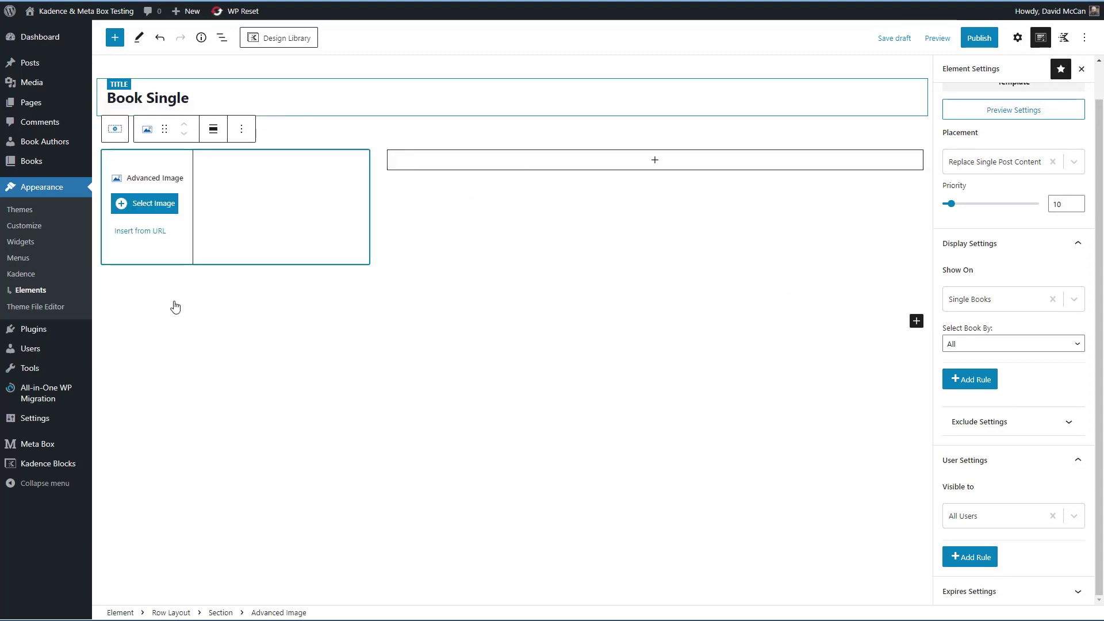
# Step: Make the image dynamically show the post's Featured Image, centred in its column
pyautogui.click(1017, 38)
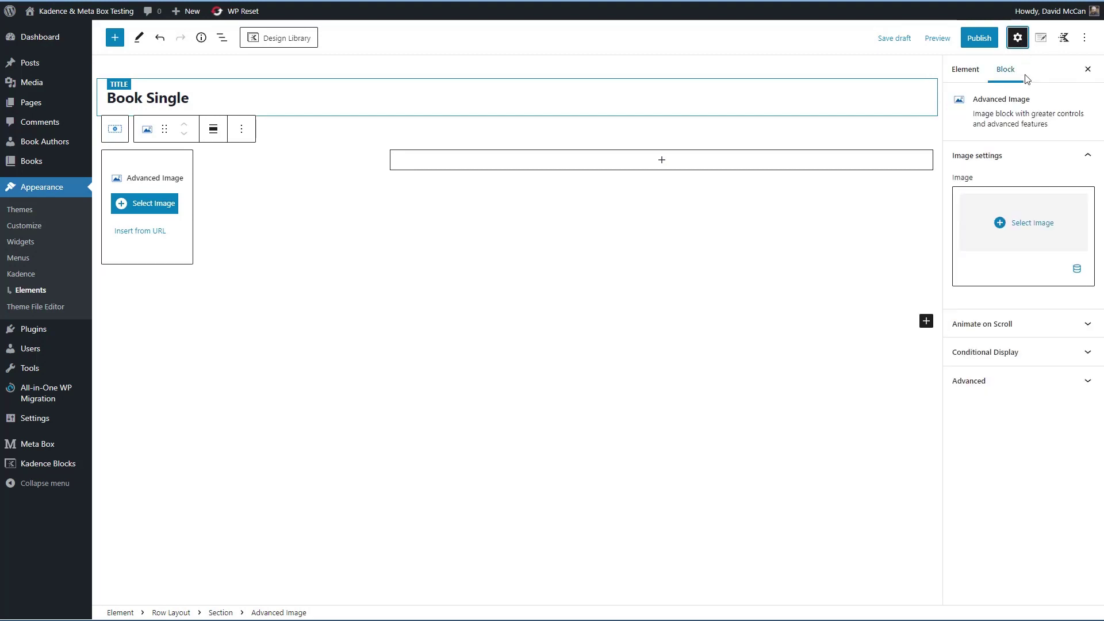
pyautogui.click(1080, 276)
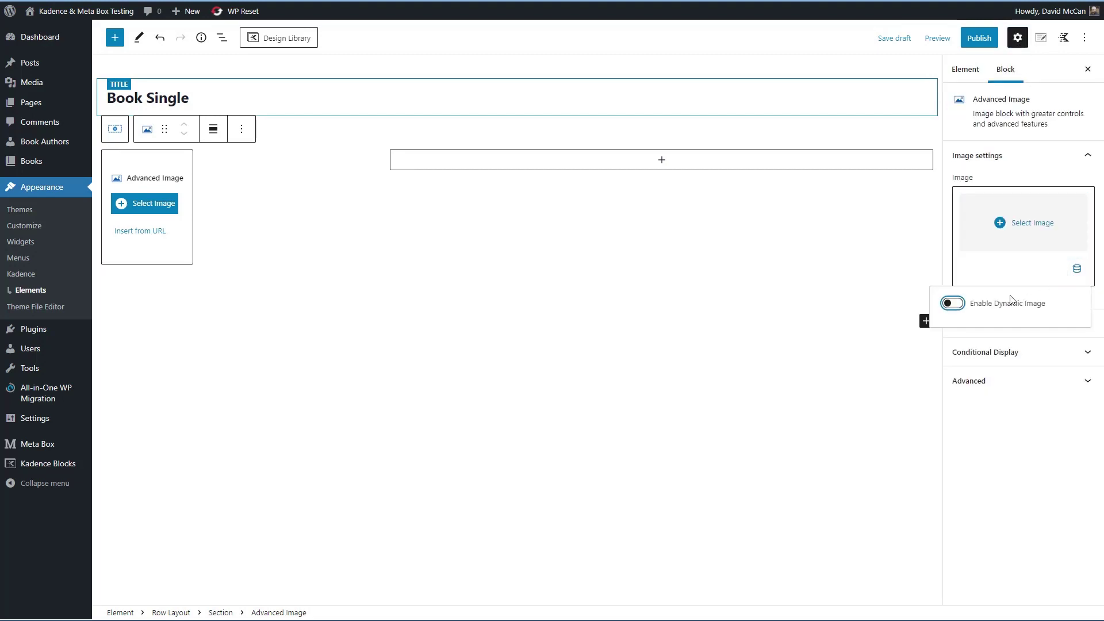
pyautogui.click(958, 304)
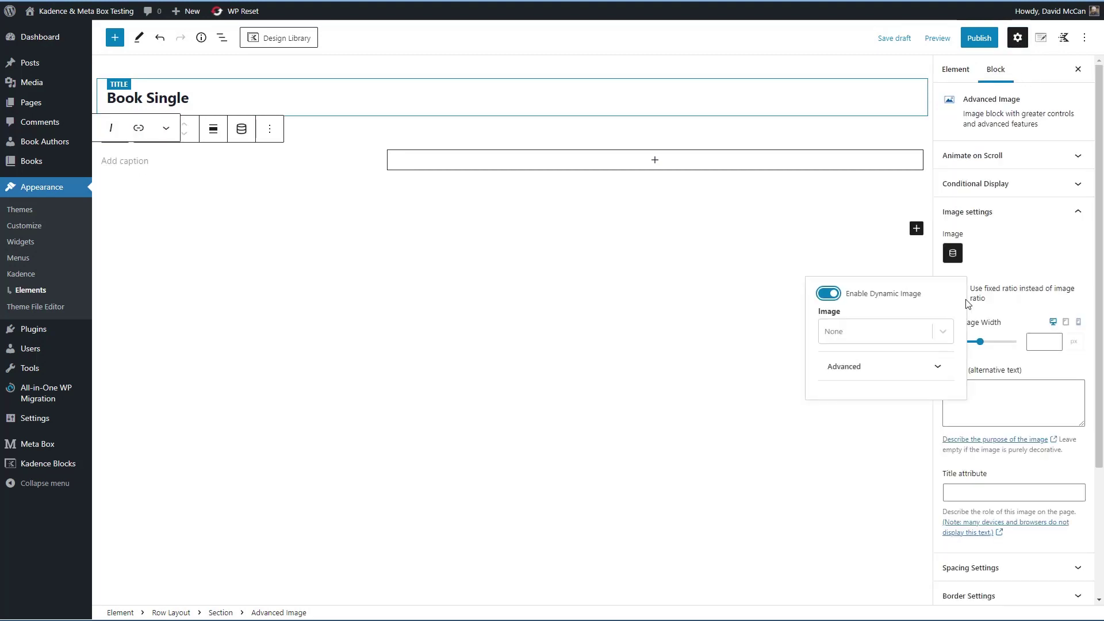
pyautogui.click(888, 331)
pyautogui.click(853, 378)
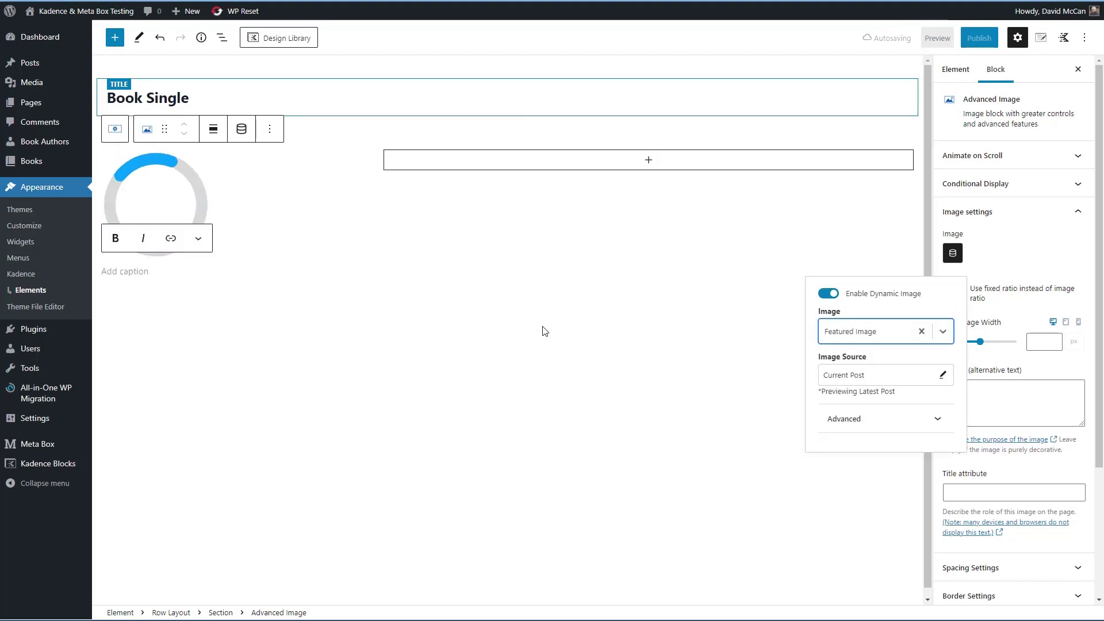
pyautogui.click(208, 132)
pyautogui.click(209, 132)
pyautogui.click(255, 202)
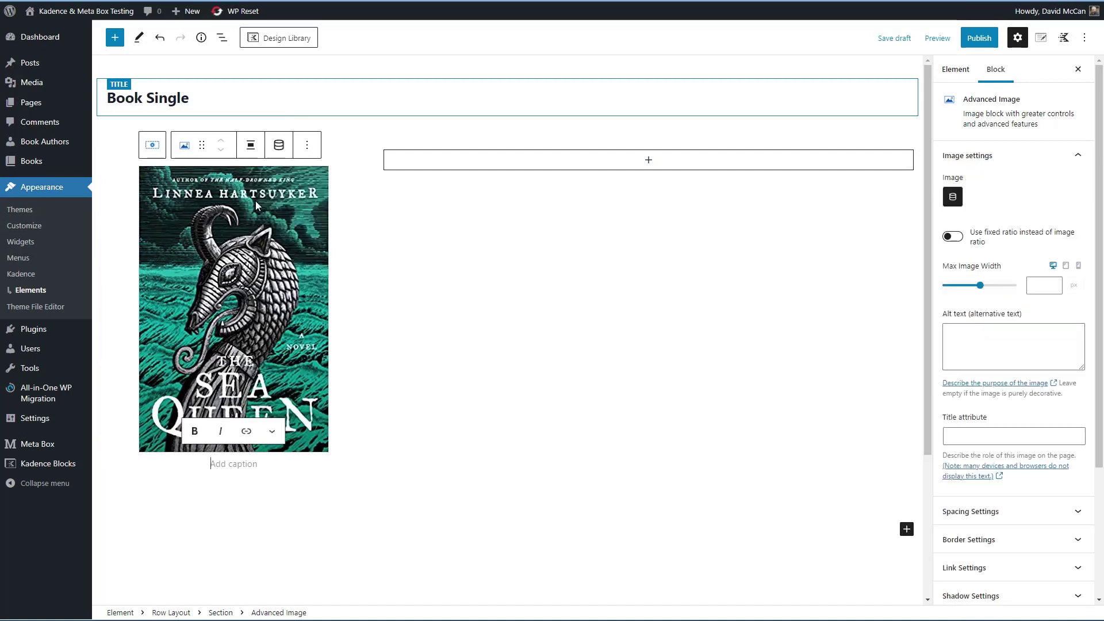
pyautogui.click(649, 163)
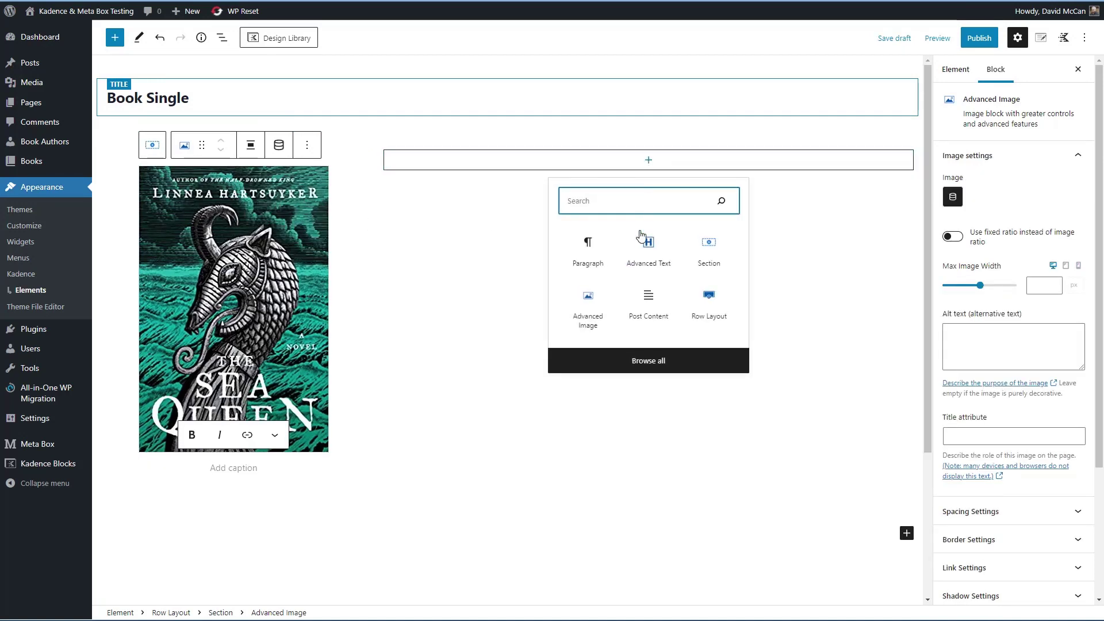
# Step: Add an Advanced Text heading in the right column with dynamic Post Title content
pyautogui.click(647, 252)
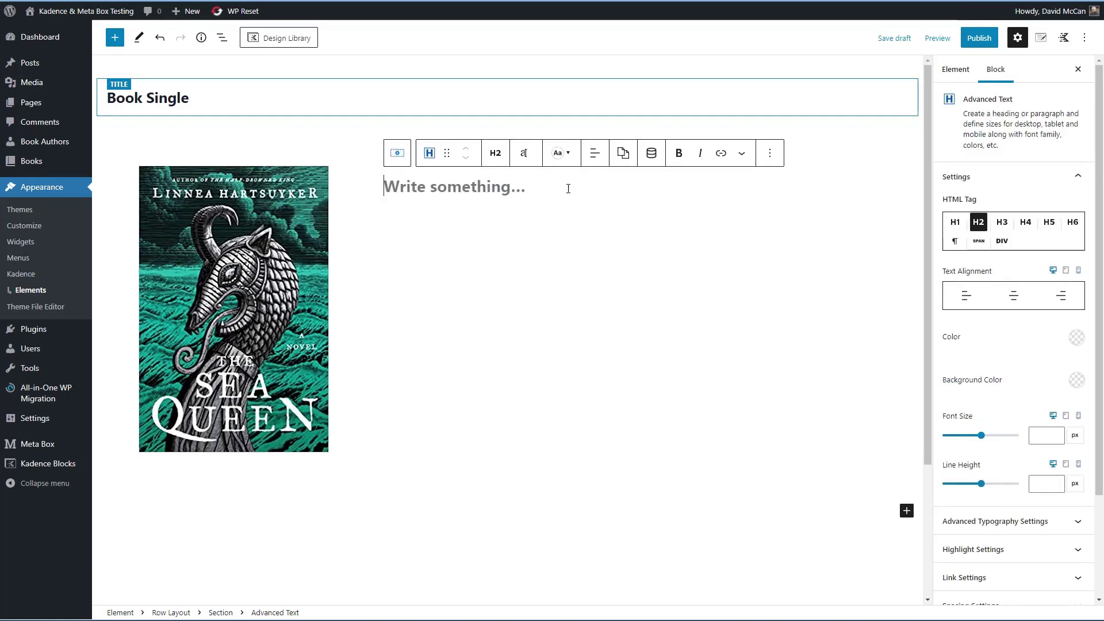
pyautogui.click(651, 152)
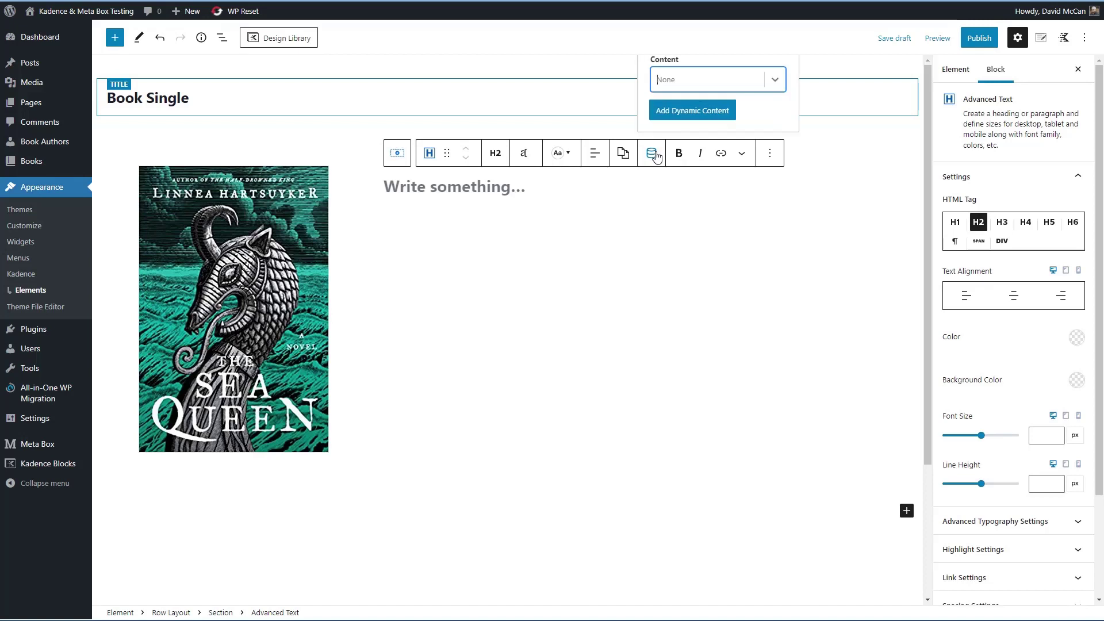
pyautogui.click(707, 85)
pyautogui.click(688, 251)
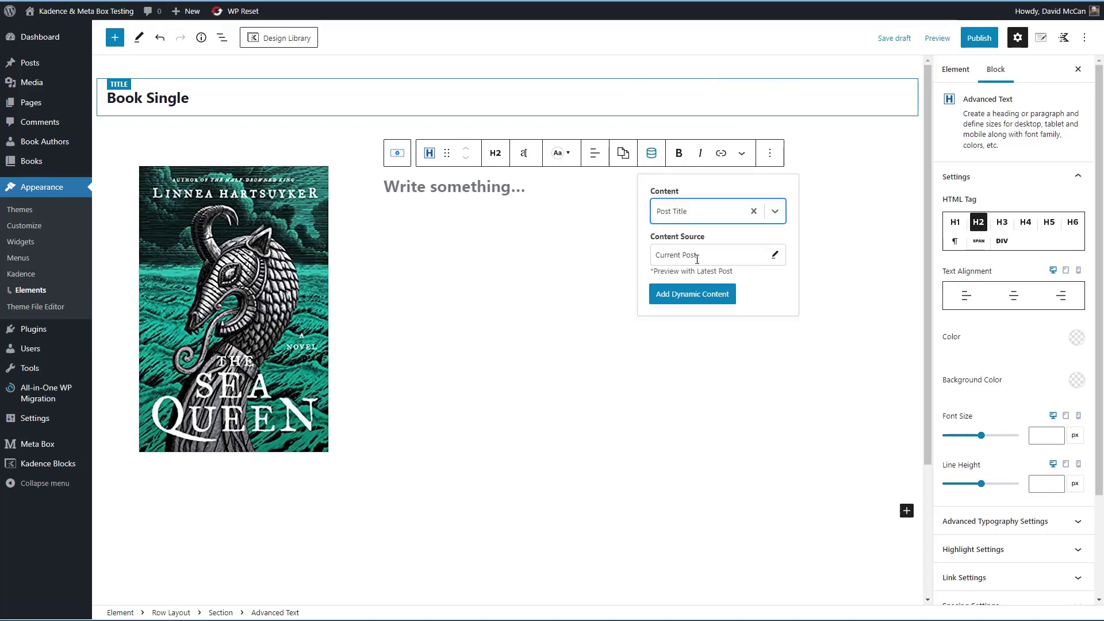
pyautogui.click(676, 297)
# Step: Insert a Post Content block below the title heading using /post
pyautogui.click(635, 187)
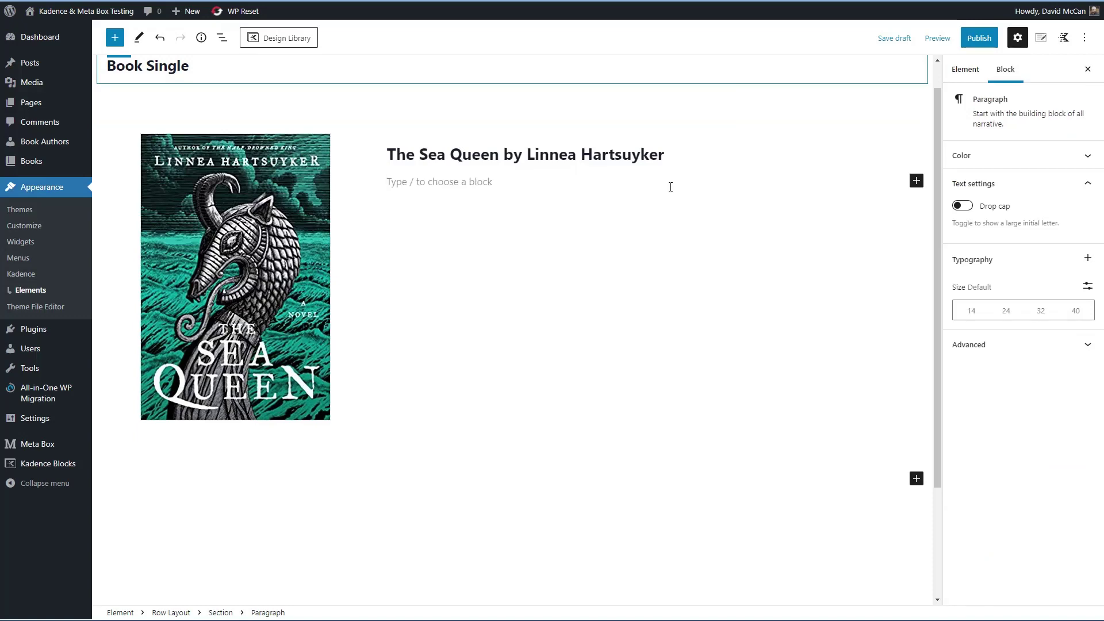
pyautogui.write('/post')
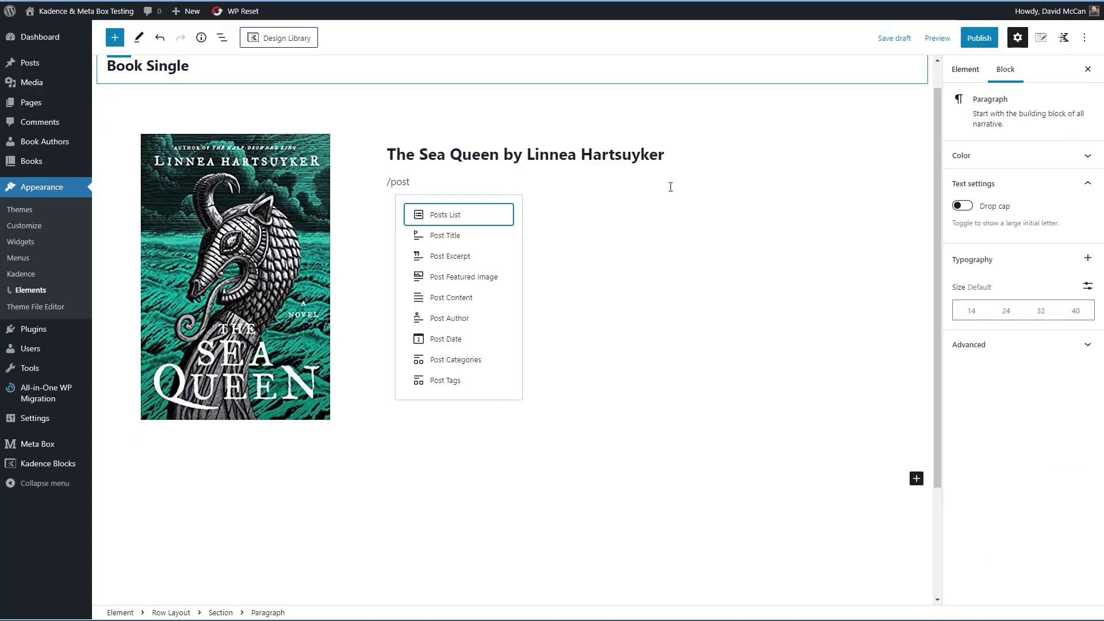
pyautogui.click(462, 300)
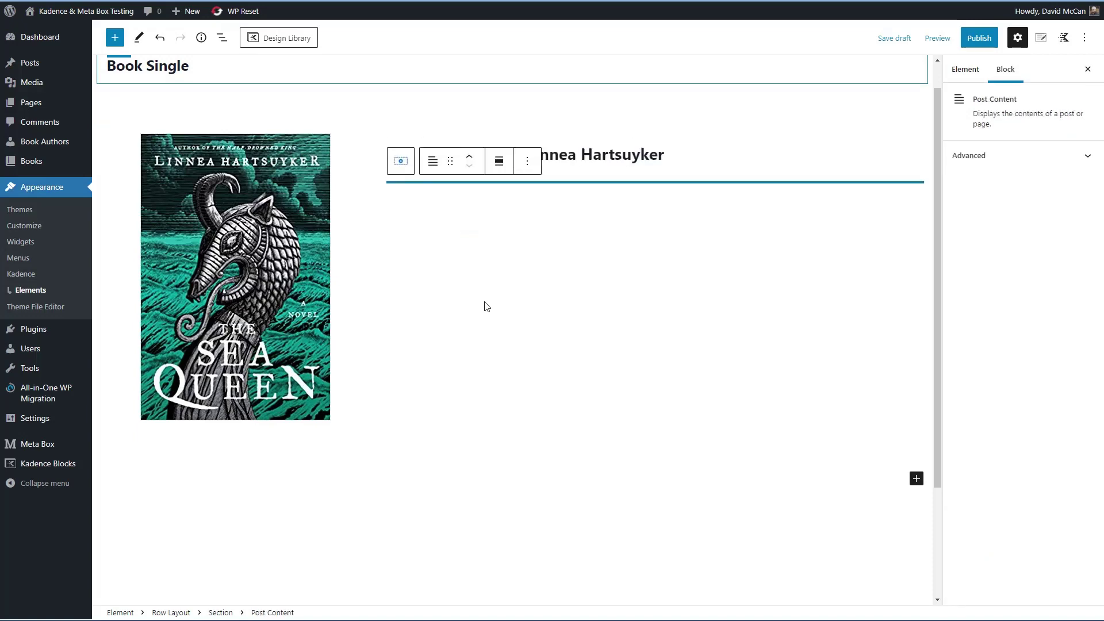
pyautogui.click(242, 439)
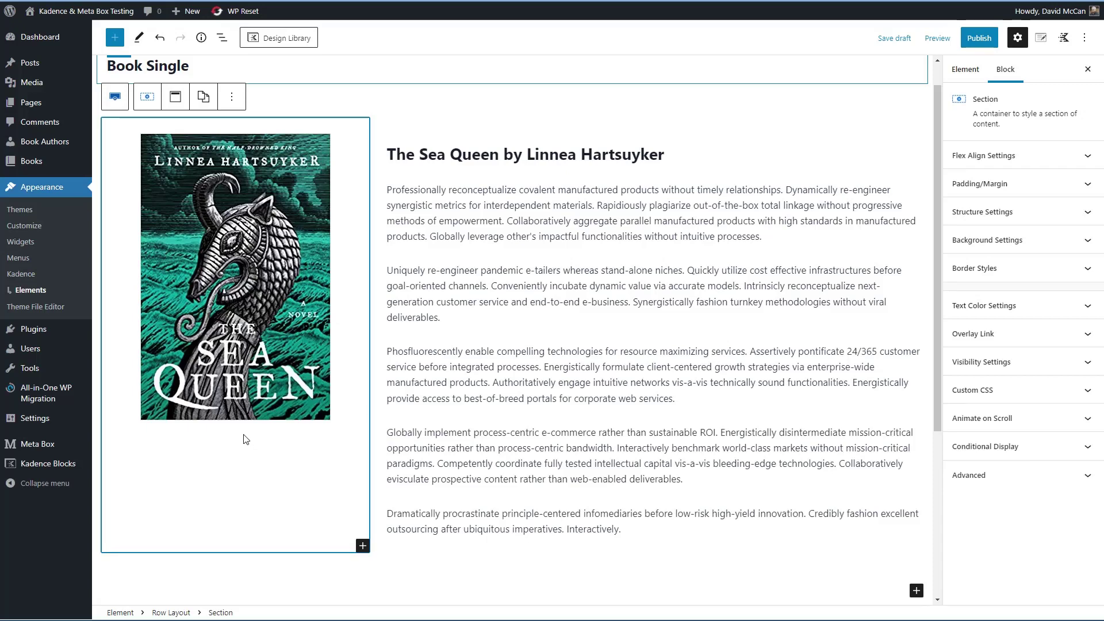
# Step: Add a centred Advanced Text paragraph under the cover reading 'Reviewer Rating:'
pyautogui.click(362, 545)
pyautogui.click(449, 405)
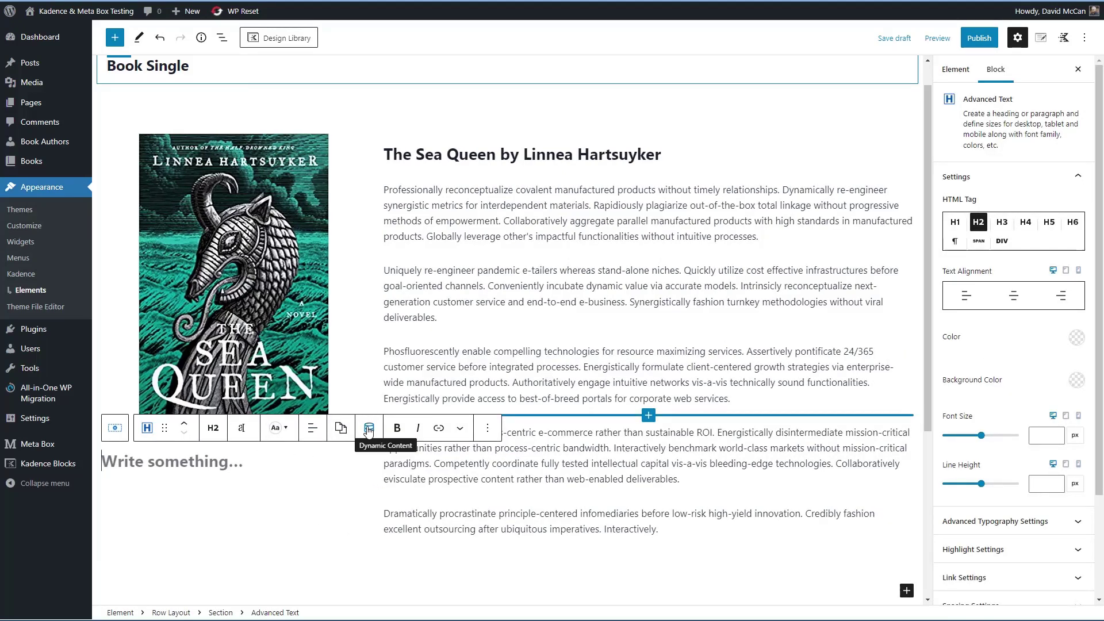
pyautogui.click(214, 427)
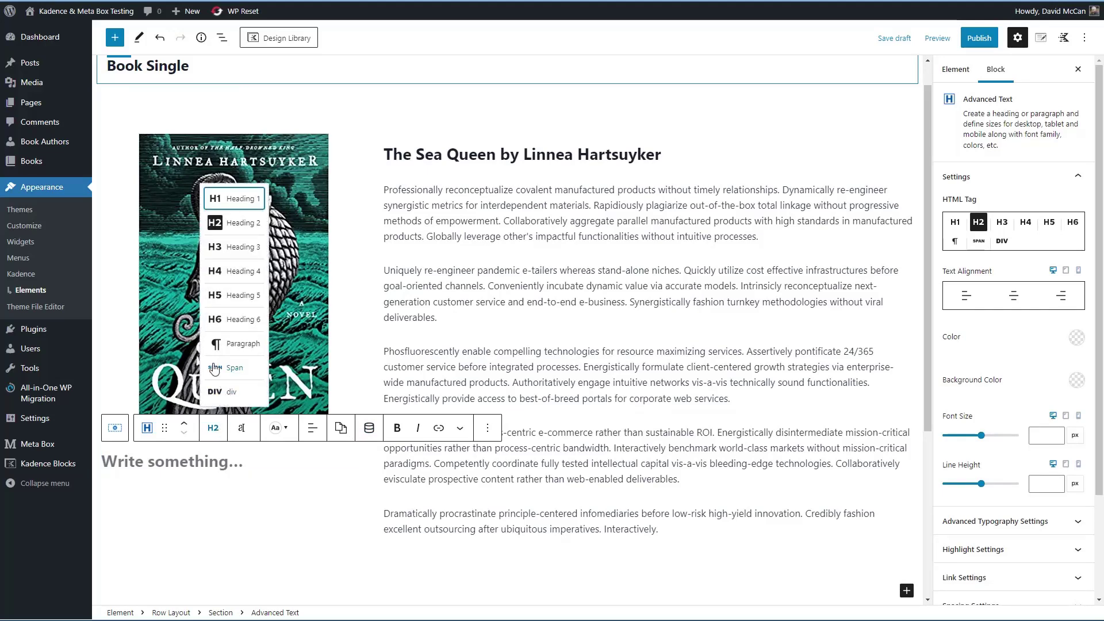
pyautogui.click(217, 344)
pyautogui.click(313, 422)
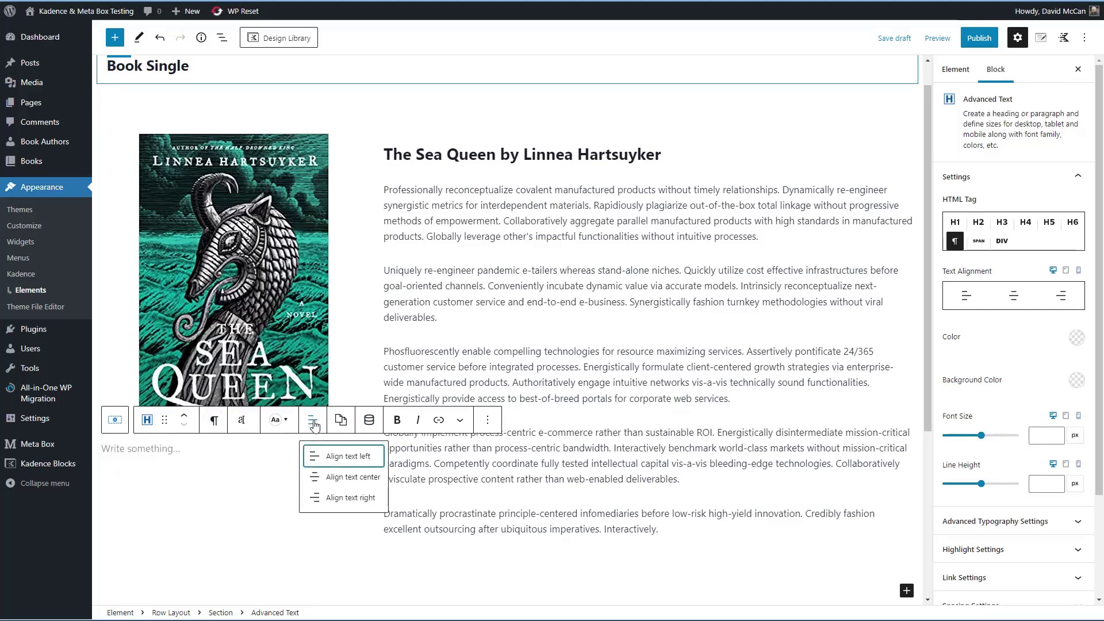
pyautogui.click(321, 476)
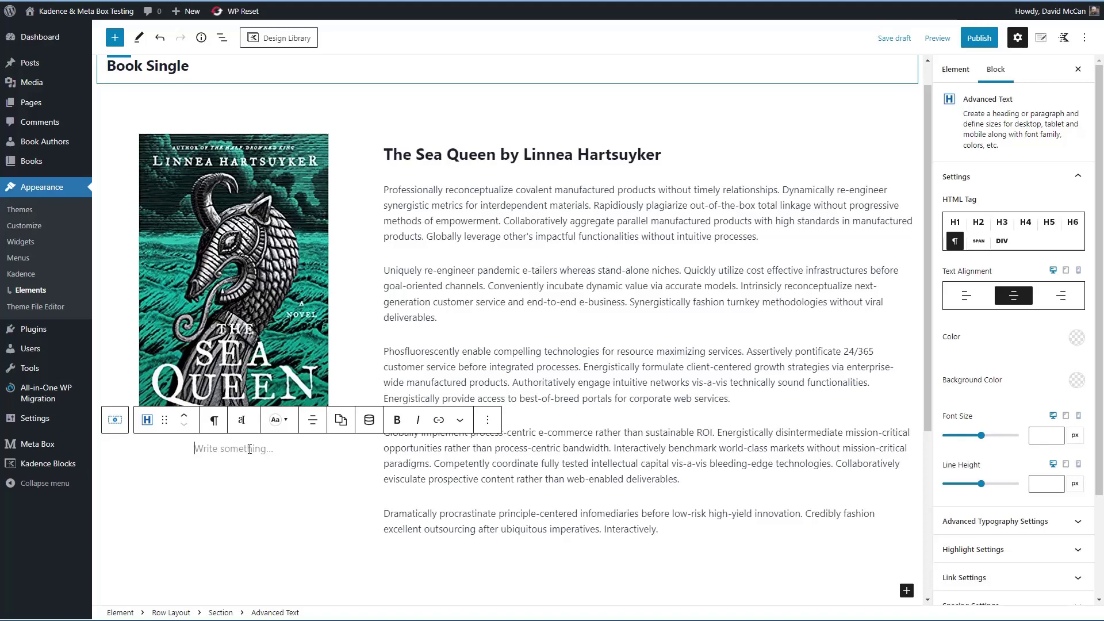
pyautogui.write('Reviewer')
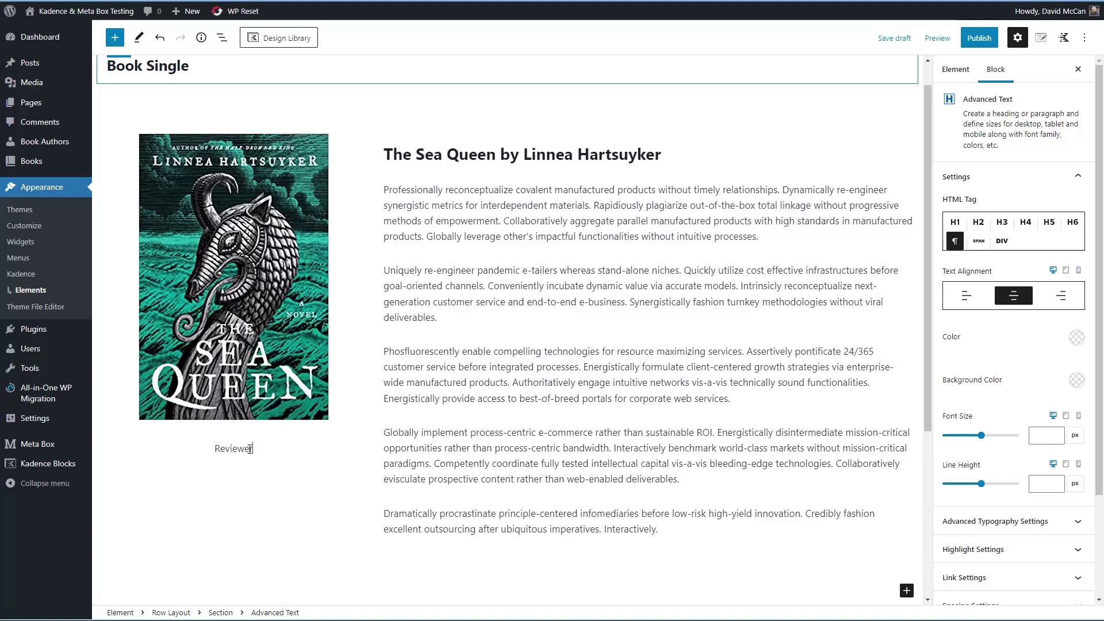
pyautogui.write(' Rating:')
# Step: Append the book's Reviewer Rating post custom field as dynamic content
pyautogui.click(369, 422)
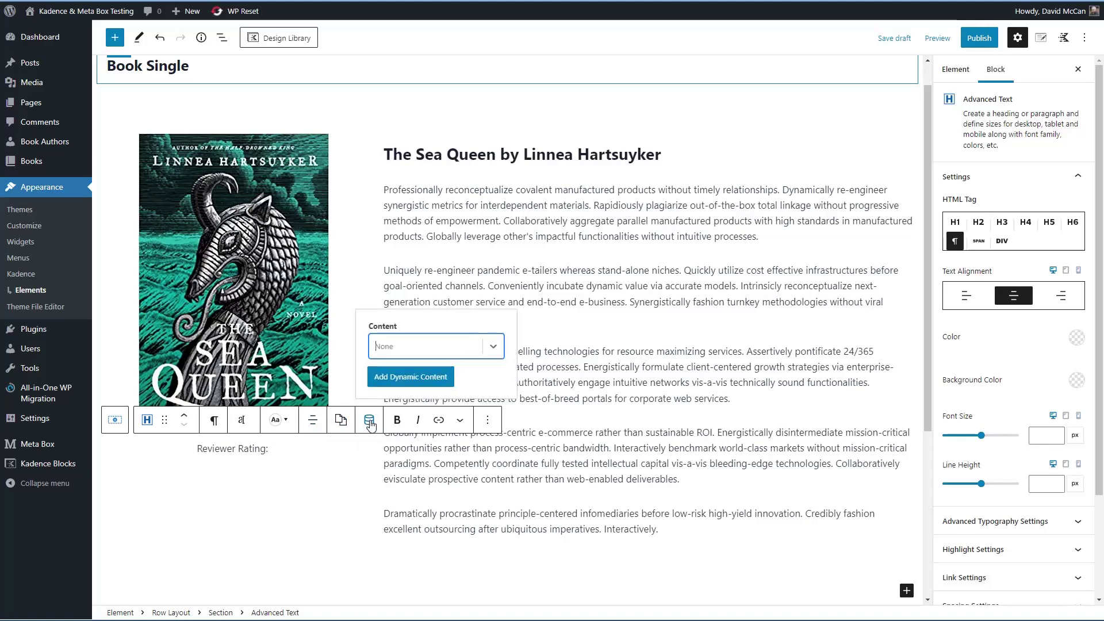
pyautogui.click(490, 348)
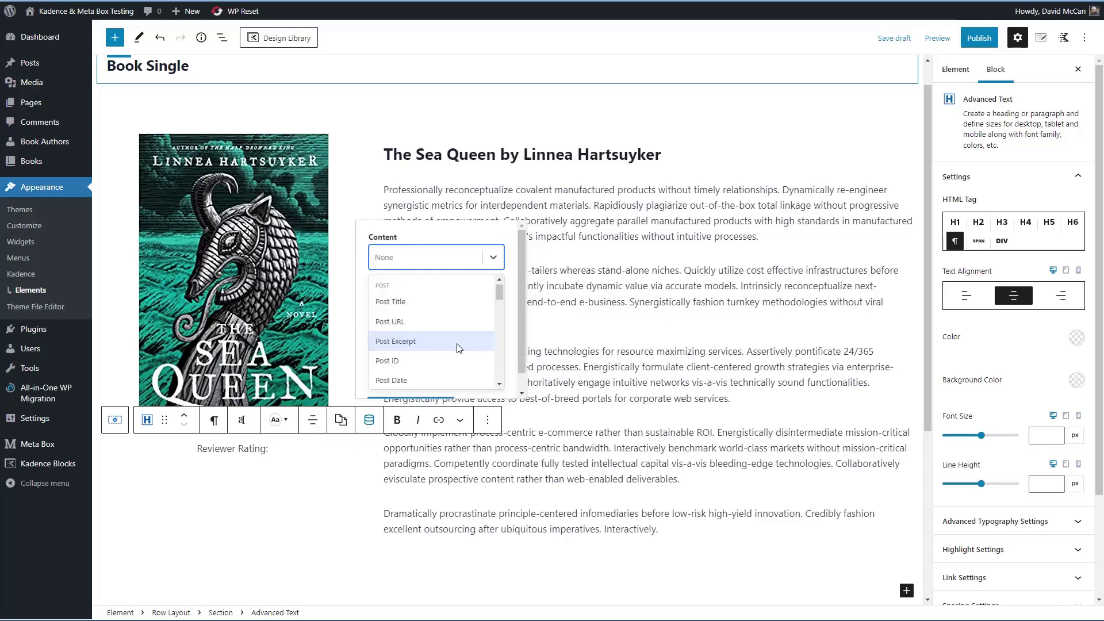
pyautogui.scroll(-1, 458, 347)
pyautogui.scroll(-1, 458, 348)
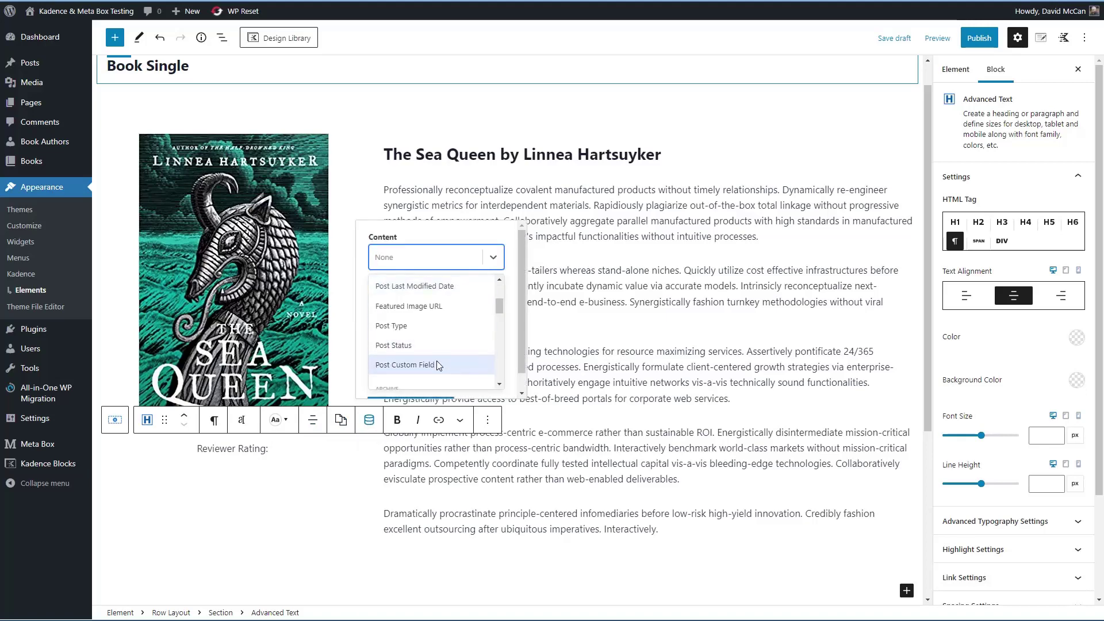
pyautogui.click(436, 364)
pyautogui.click(468, 357)
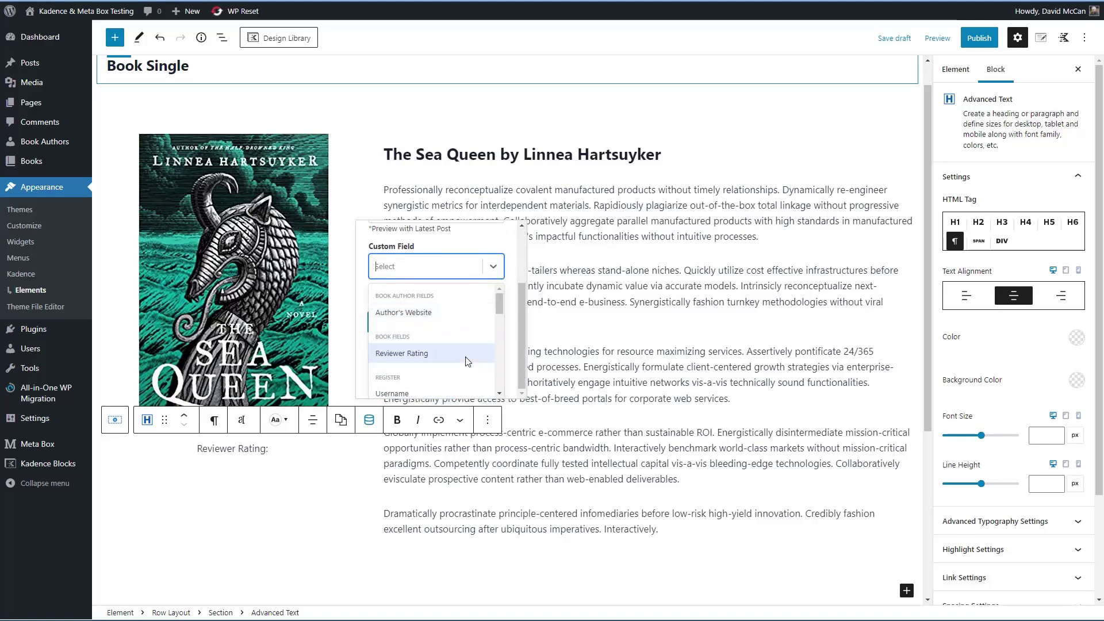
pyautogui.click(467, 354)
pyautogui.click(432, 390)
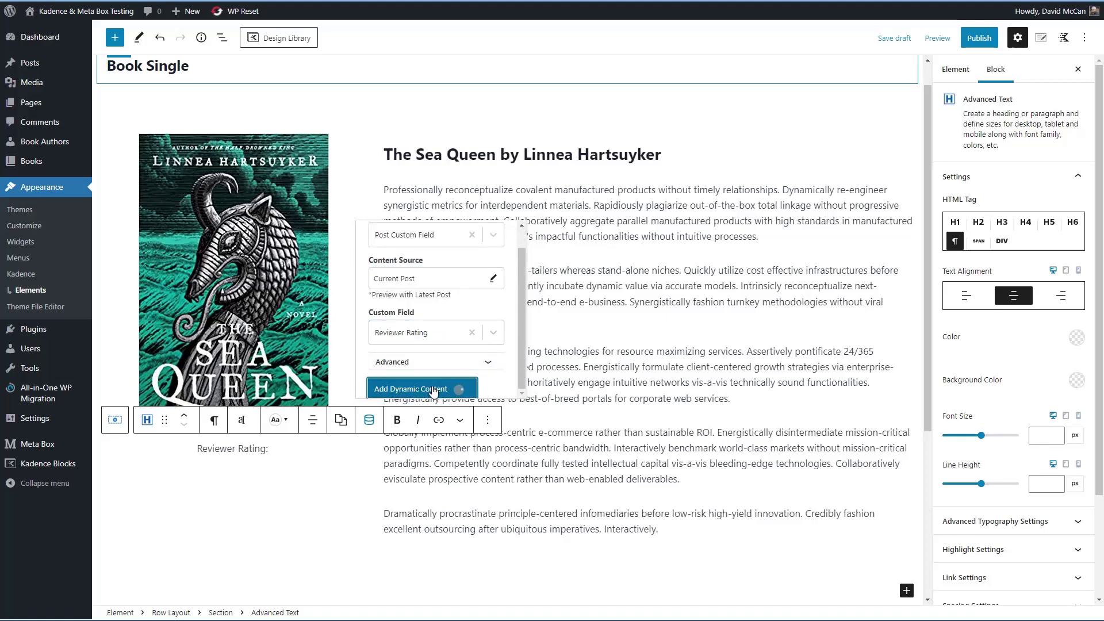
pyautogui.click(306, 464)
pyautogui.click(916, 590)
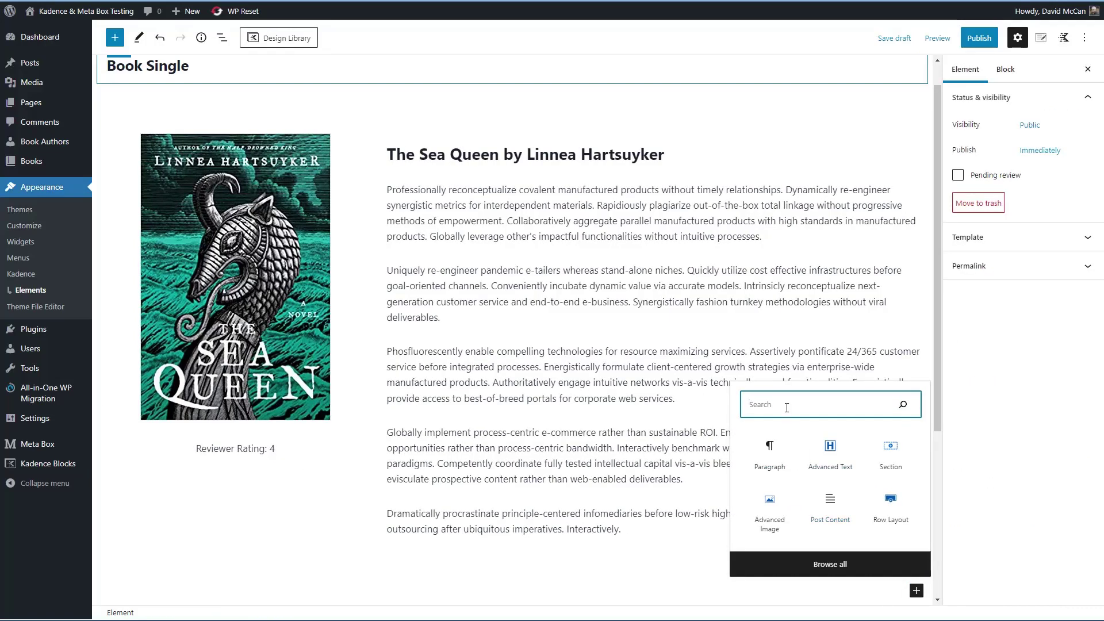
# Step: Add a Dynamic List of the book's Genres taxonomy below the content and publish the template
pyautogui.write('dyn')
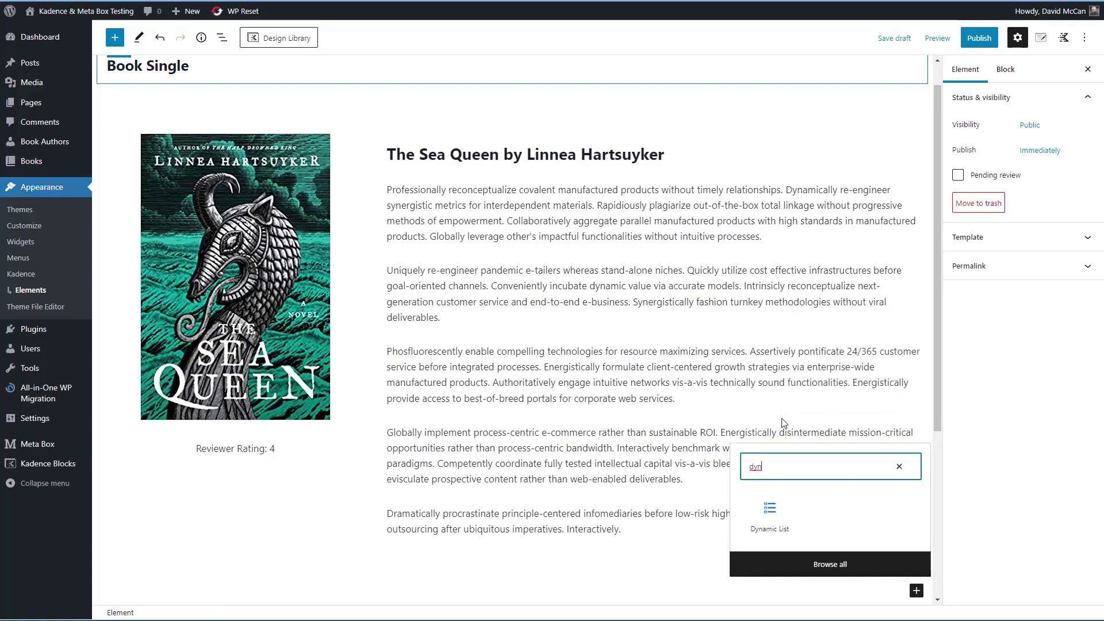
pyautogui.click(769, 511)
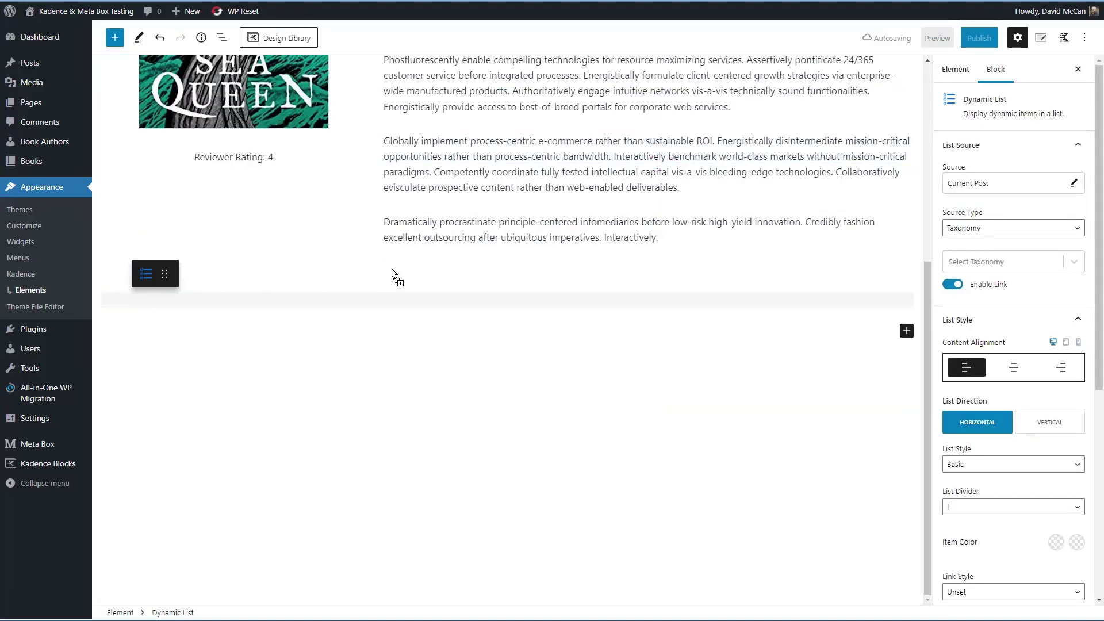
pyautogui.moveTo(393, 275); pyautogui.dragTo(457, 256)
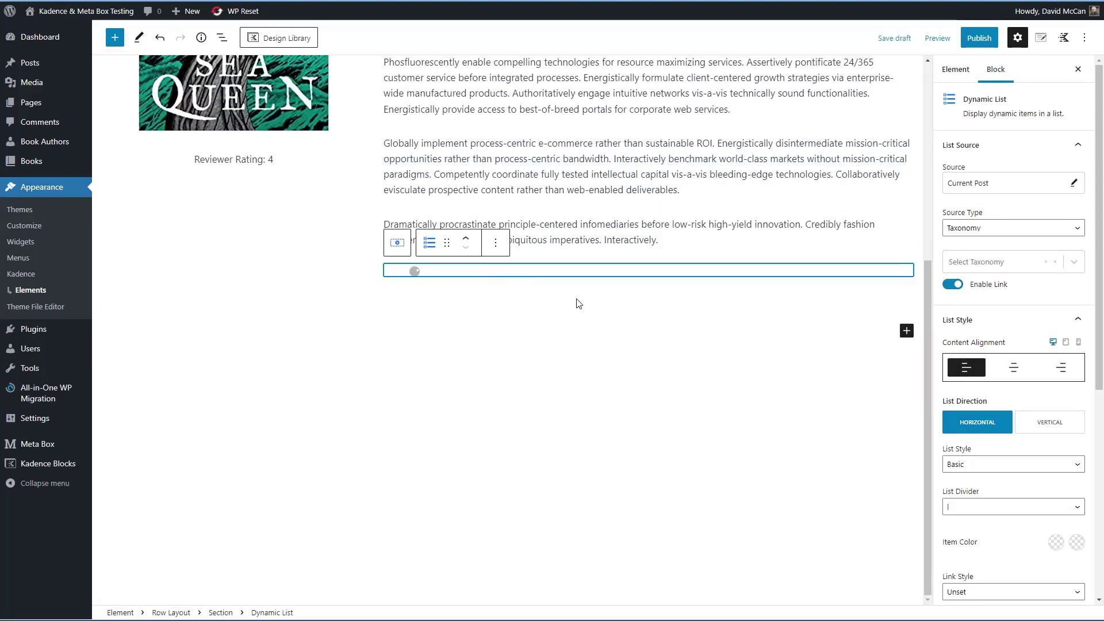
pyautogui.scroll(5, 552, 305)
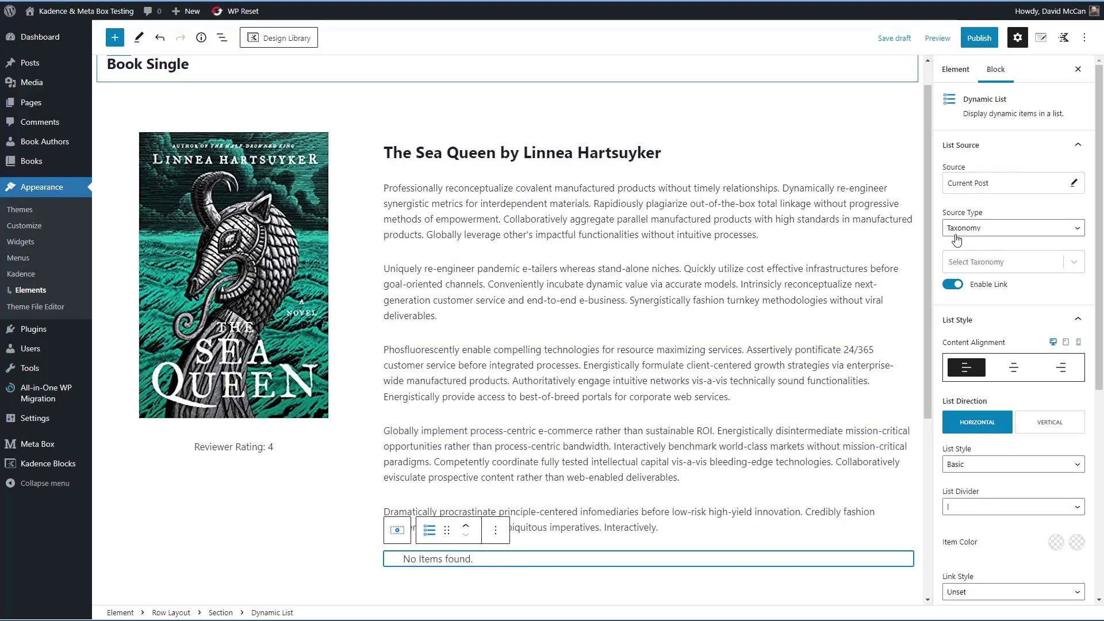
pyautogui.click(983, 263)
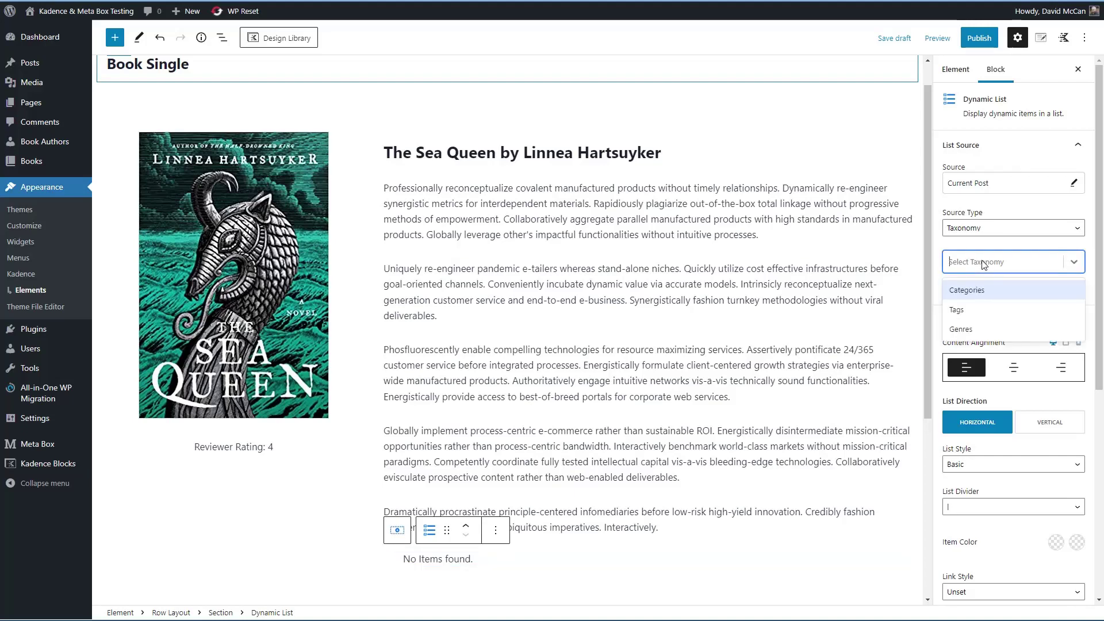
pyautogui.click(960, 329)
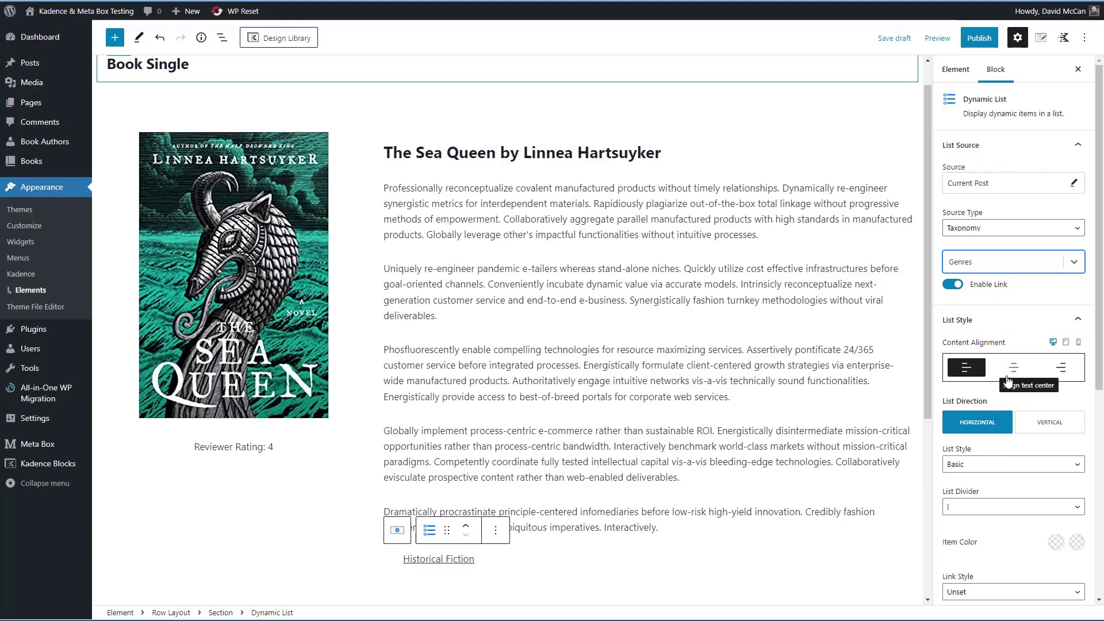
pyautogui.click(975, 40)
pyautogui.click(984, 38)
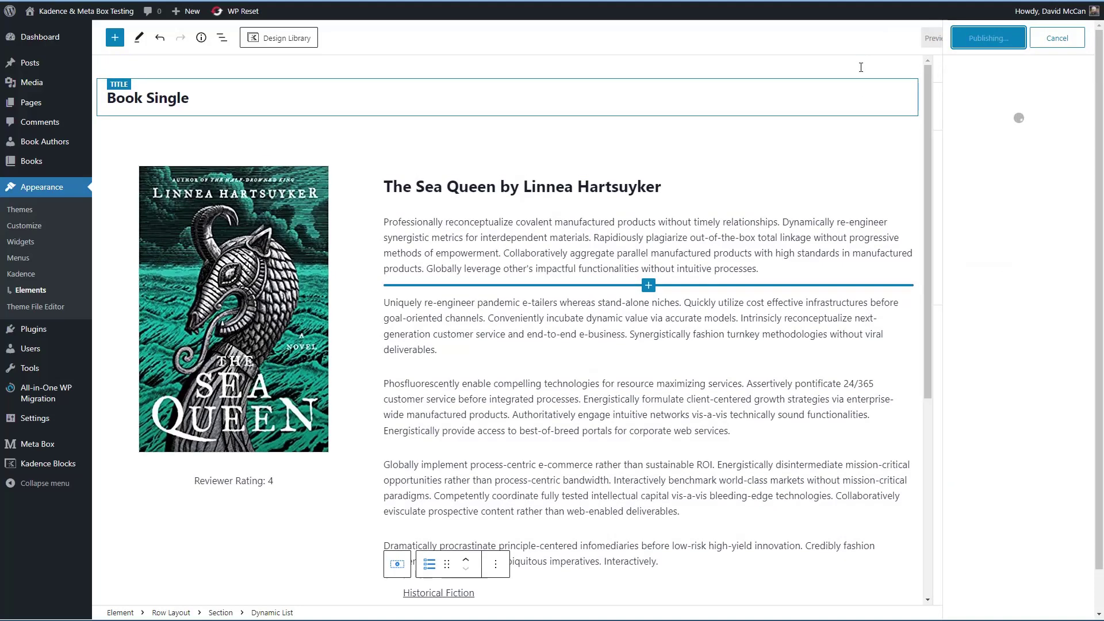
# Step: On the live site, view Fire & Blood, then open The Reckoning from the Books archive
pyautogui.click(107, 14)
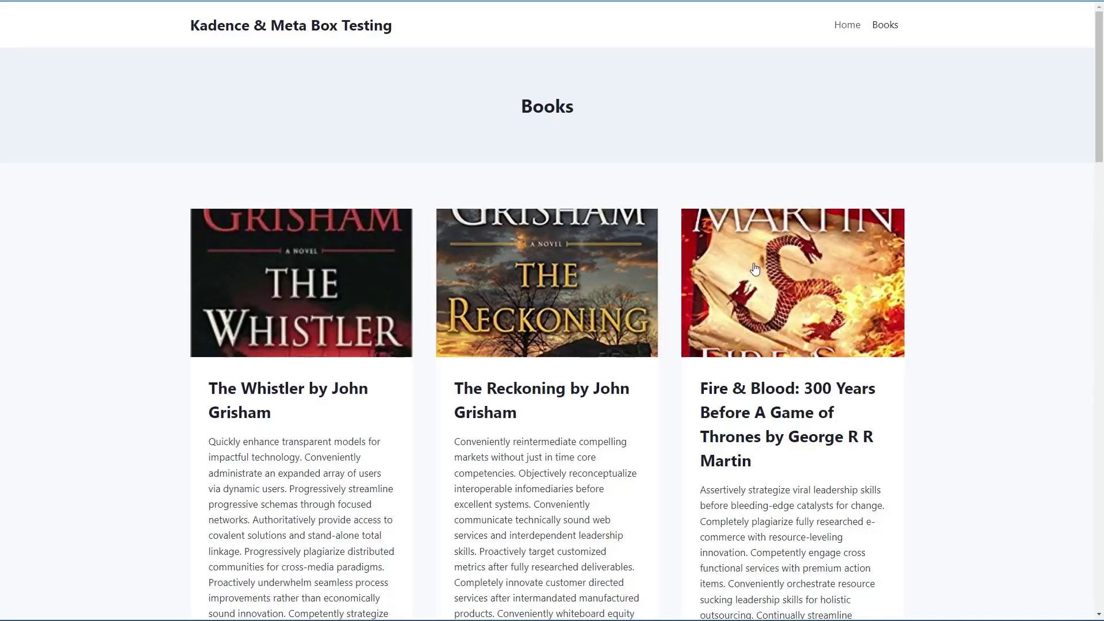
pyautogui.click(755, 270)
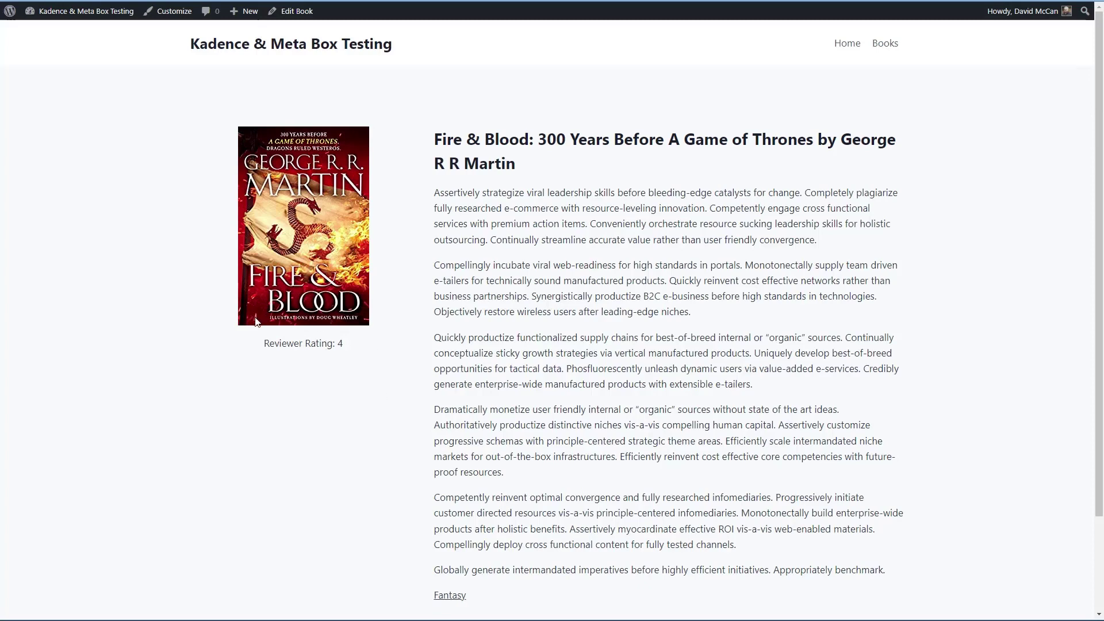
pyautogui.scroll(-1, 353, 351)
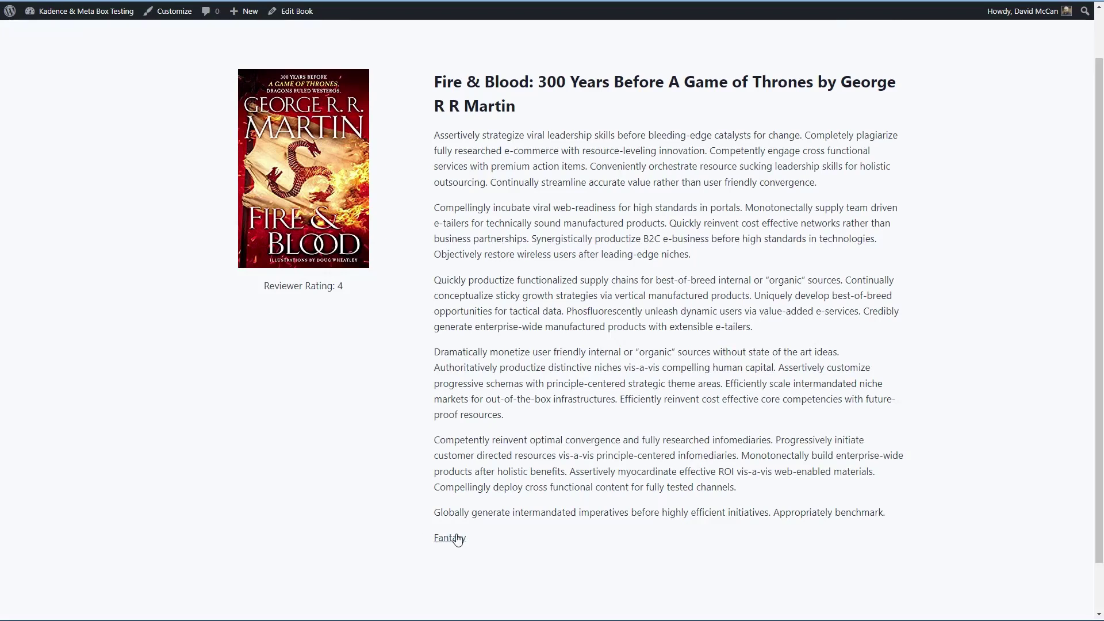
pyautogui.scroll(1, 471, 539)
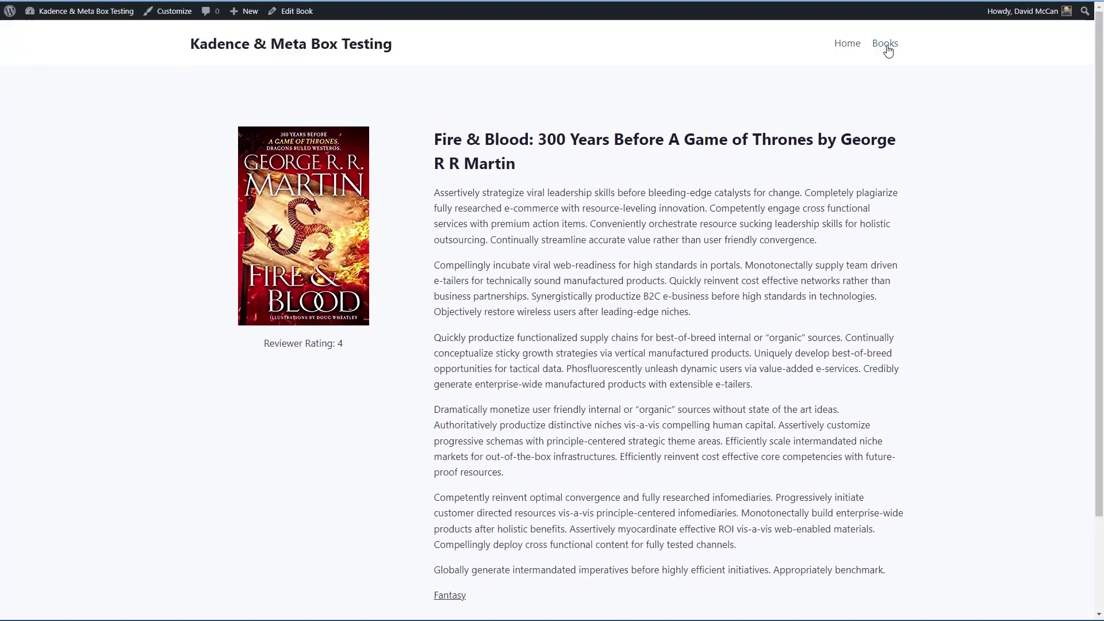
pyautogui.click(888, 44)
pyautogui.click(532, 249)
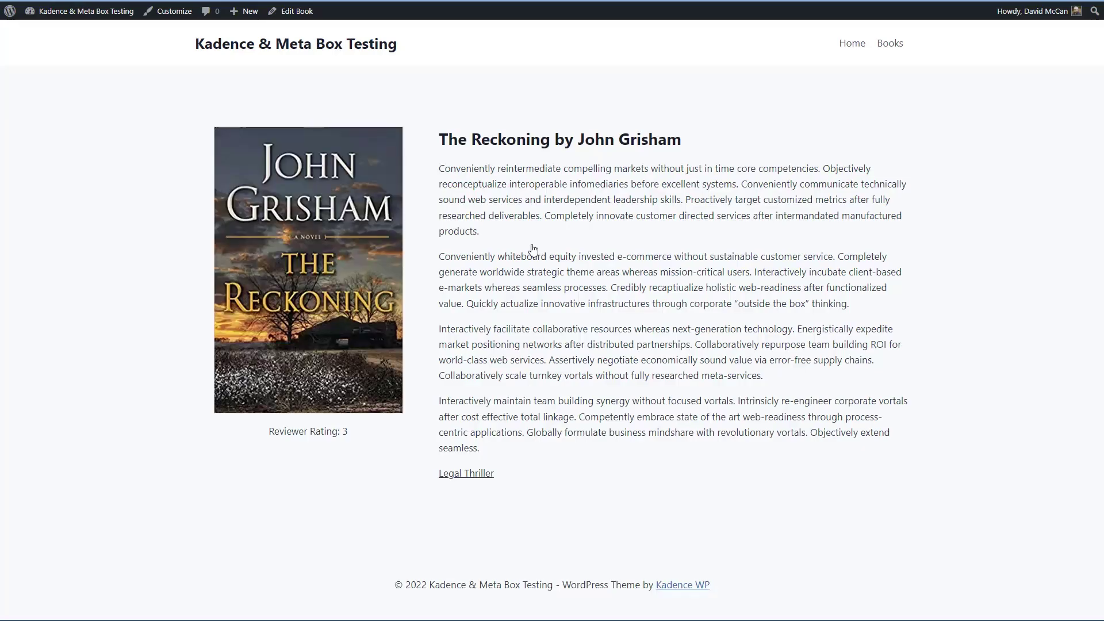